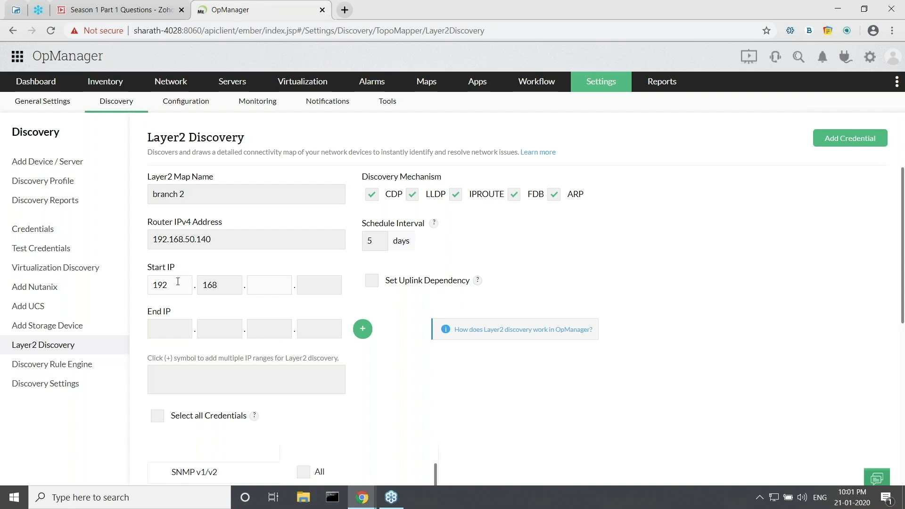
# Add the IP range 192.168.50.1–192.168.50.200 to the discovery list.
pyautogui.write('50')
pyautogui.click(308, 282)
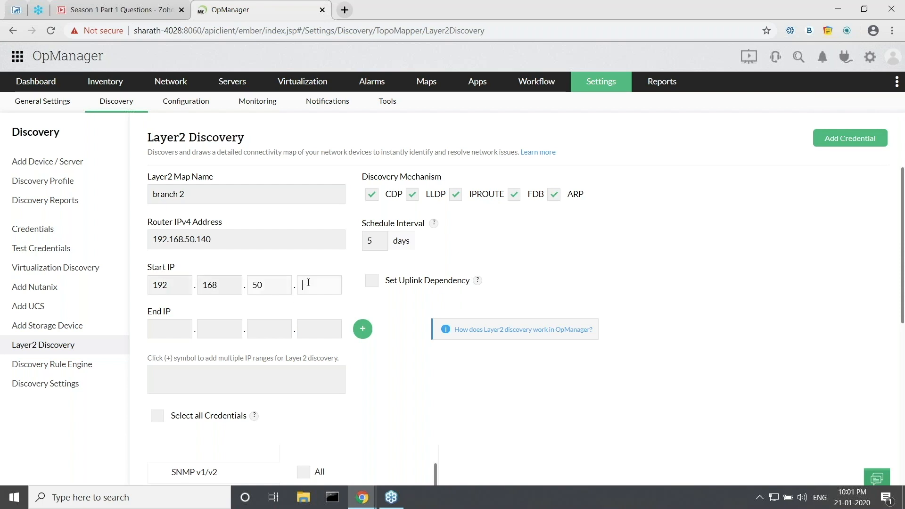
pyautogui.write('1')
pyautogui.click(307, 323)
pyautogui.write('200')
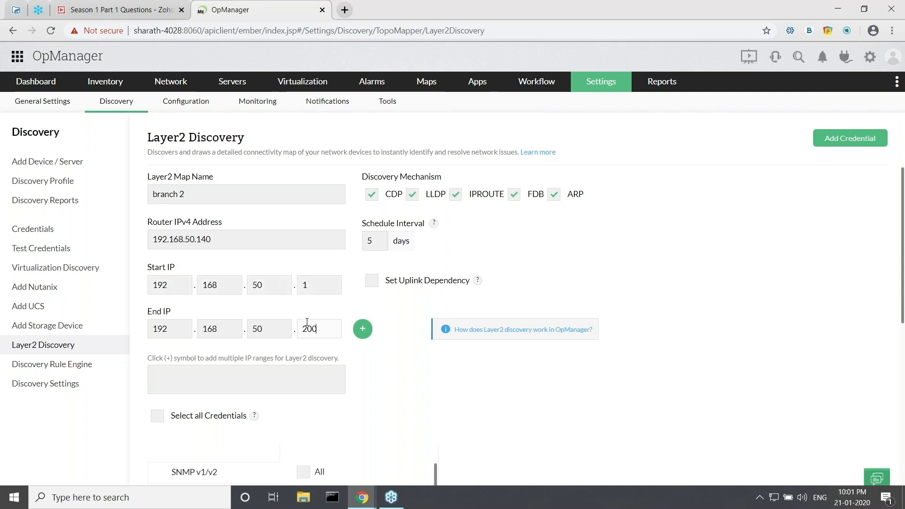
pyautogui.click(362, 330)
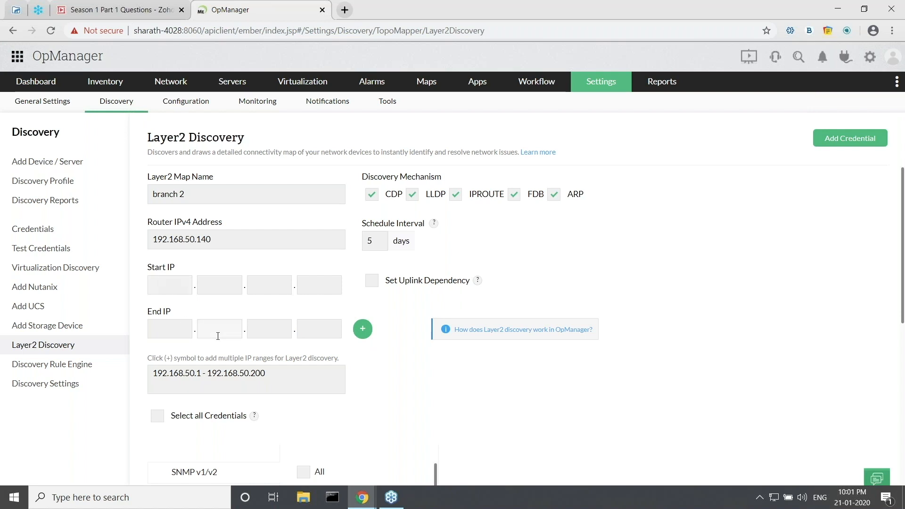
# Select all saved credentials for the discovery.
pyautogui.scroll(-1, 225, 335)
pyautogui.click(157, 356)
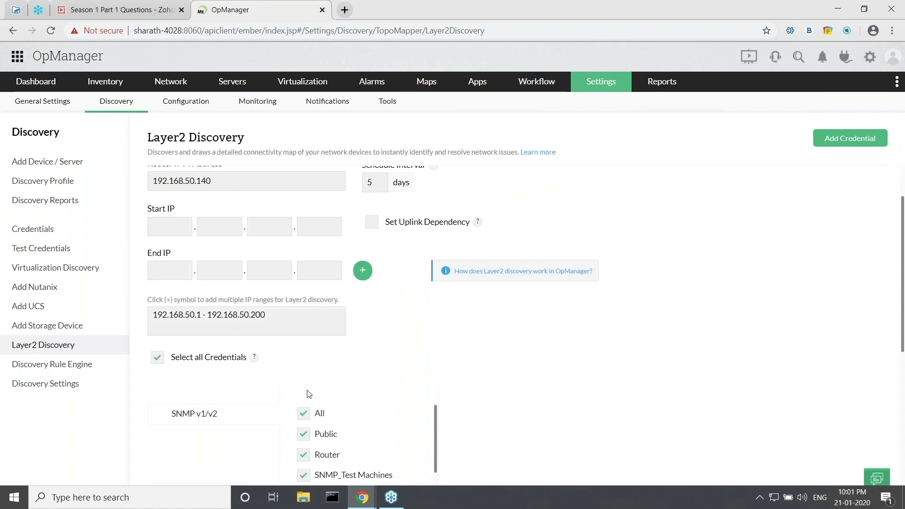
pyautogui.scroll(-3, 309, 394)
pyautogui.scroll(2, 292, 372)
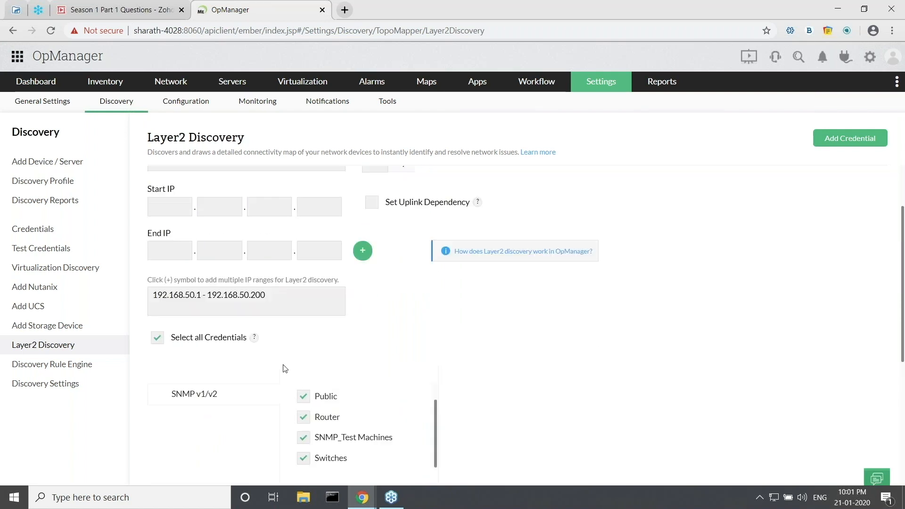
pyautogui.scroll(2, 282, 364)
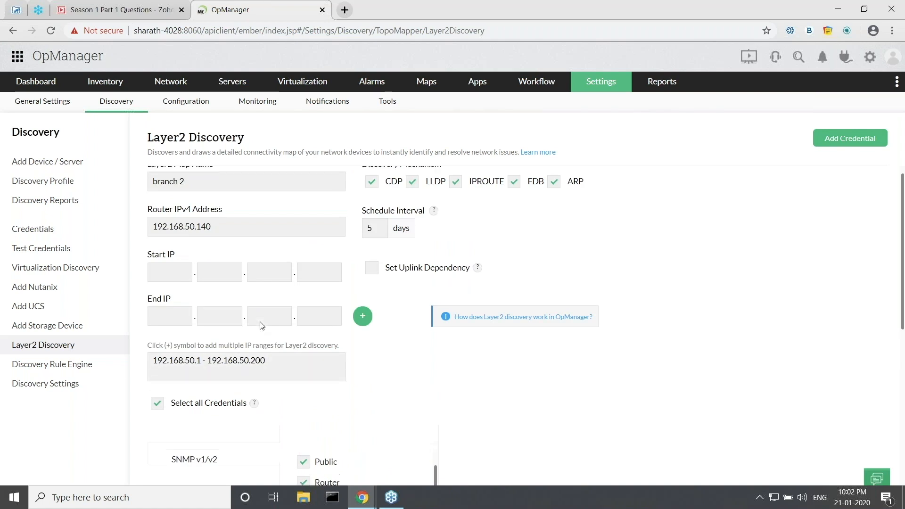
pyautogui.scroll(1, 259, 324)
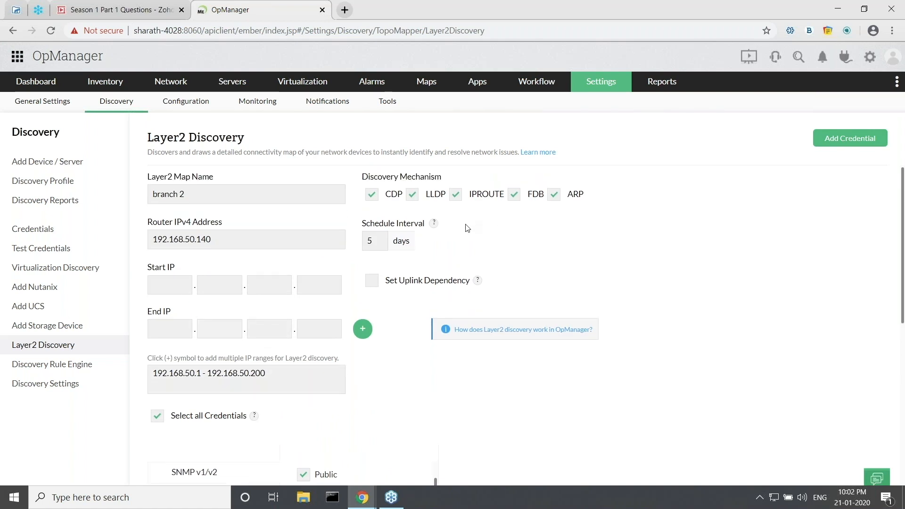
# Set the schedule interval to 2 days, enable uplink dependency, and go to Maps.
pyautogui.click(386, 241)
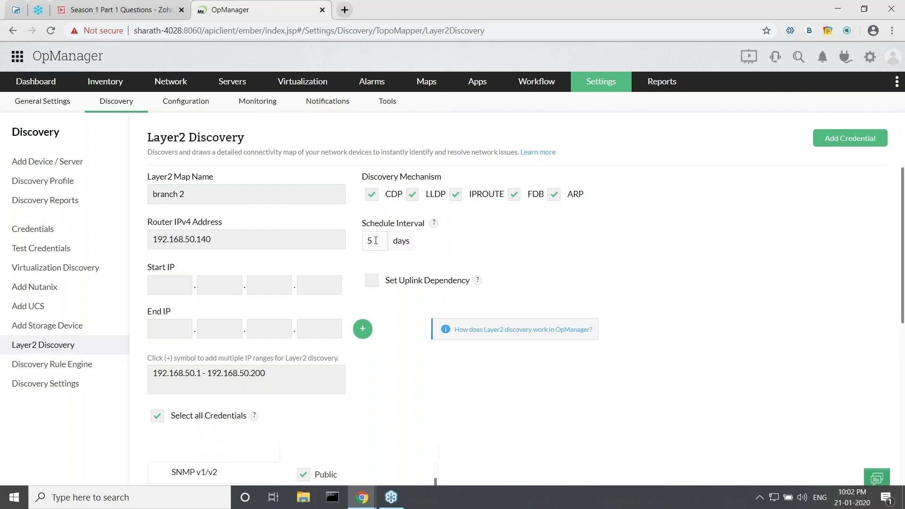
pyautogui.press('BackSpace')
pyautogui.write('2')
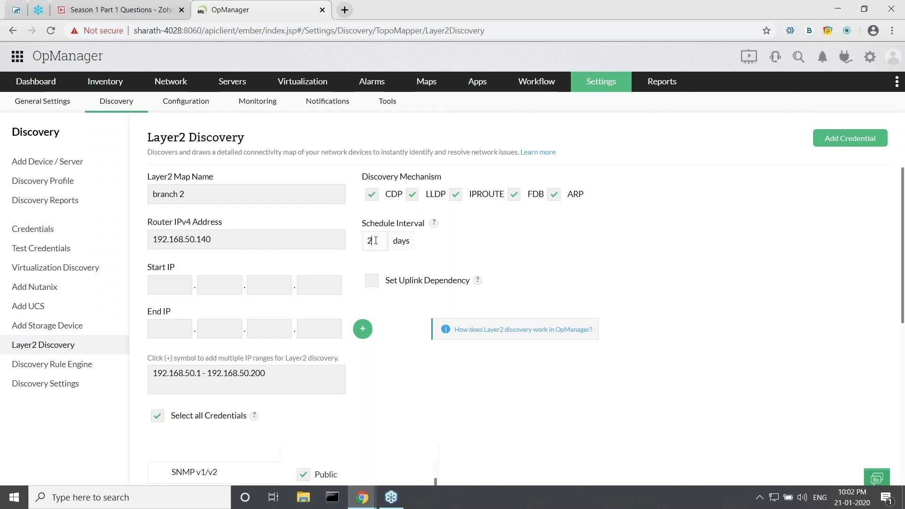
pyautogui.click(377, 283)
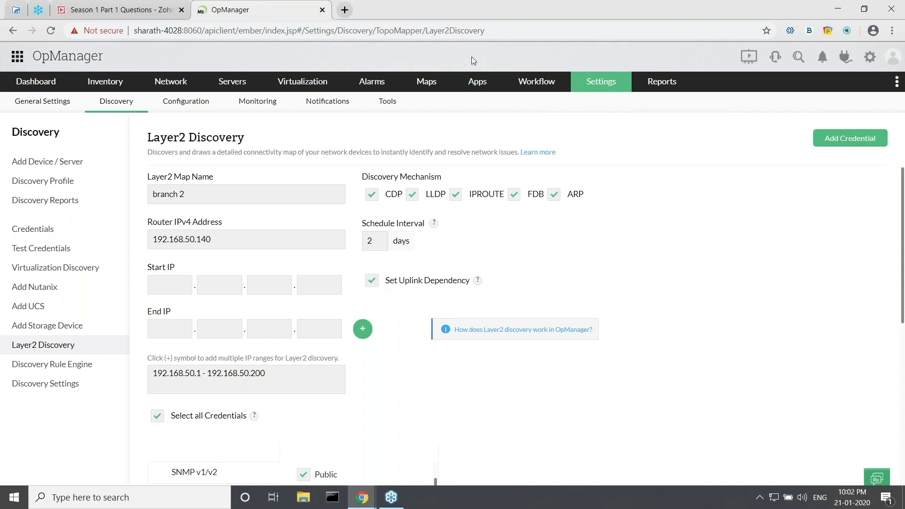
pyautogui.click(426, 81)
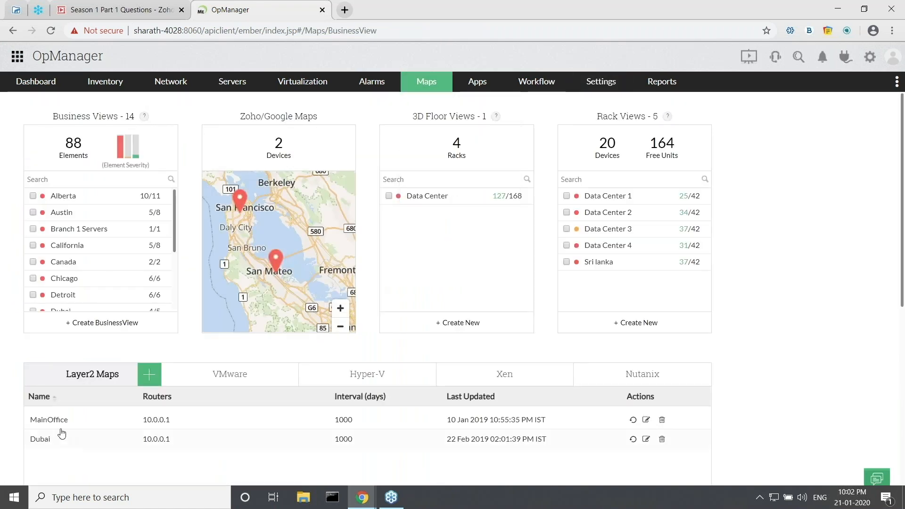
# Open the MainOffice Layer2 map and show its devices as a list.
pyautogui.click(52, 420)
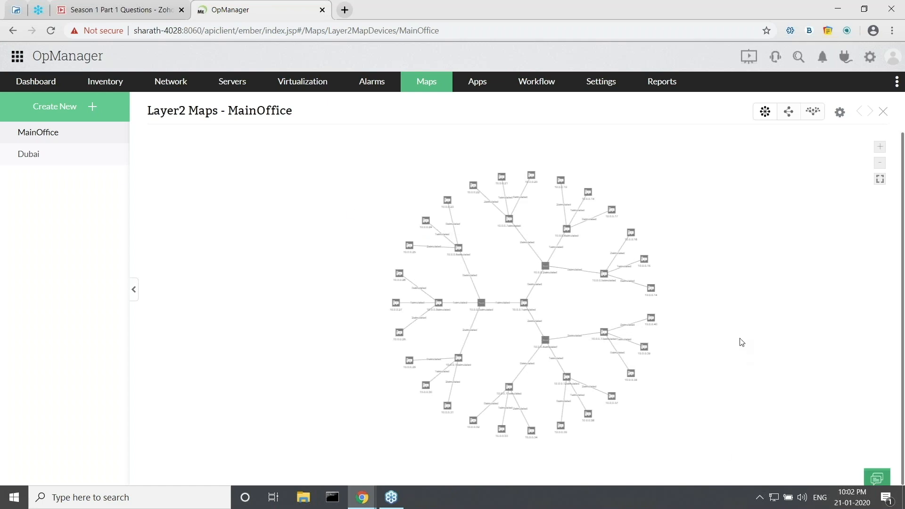
pyautogui.click(839, 113)
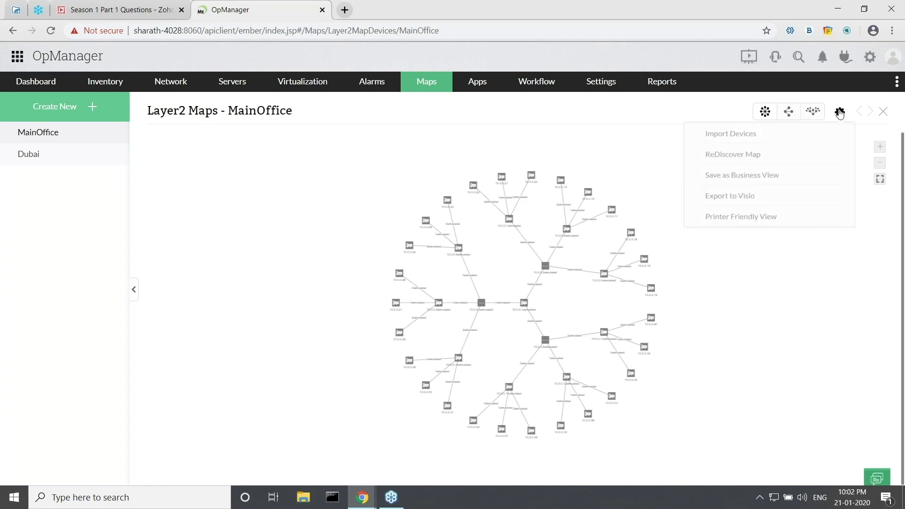
pyautogui.click(746, 137)
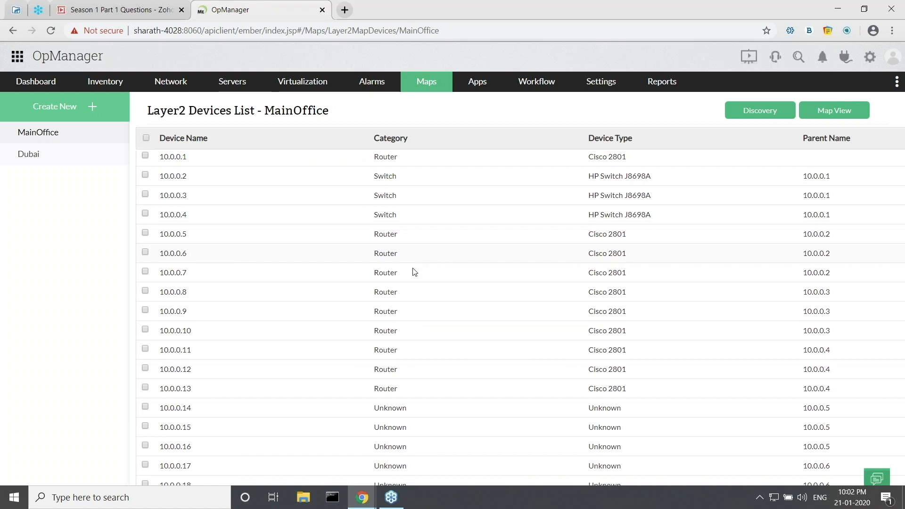
# Tick devices 10.0.0.1 through 10.0.0.4, then switch to the presentation.
pyautogui.scroll(-5, 405, 282)
pyautogui.scroll(-2, 397, 291)
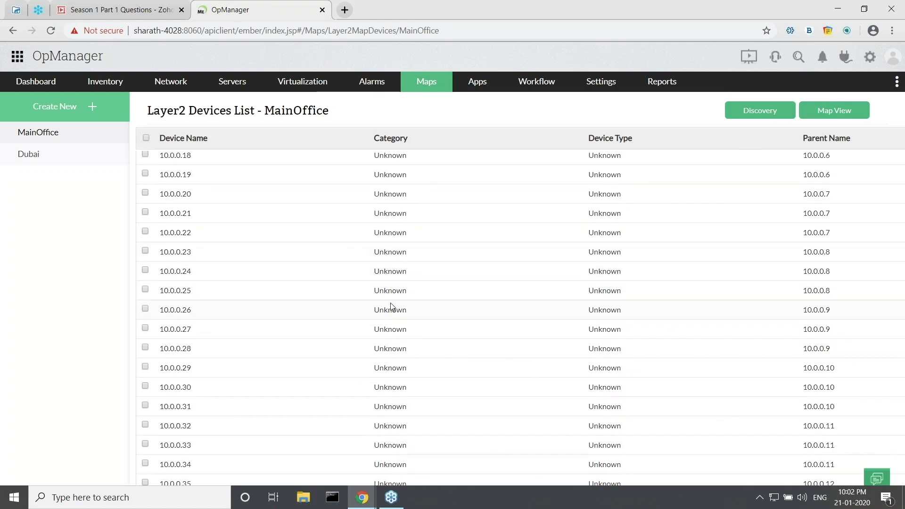
pyautogui.scroll(1, 151, 210)
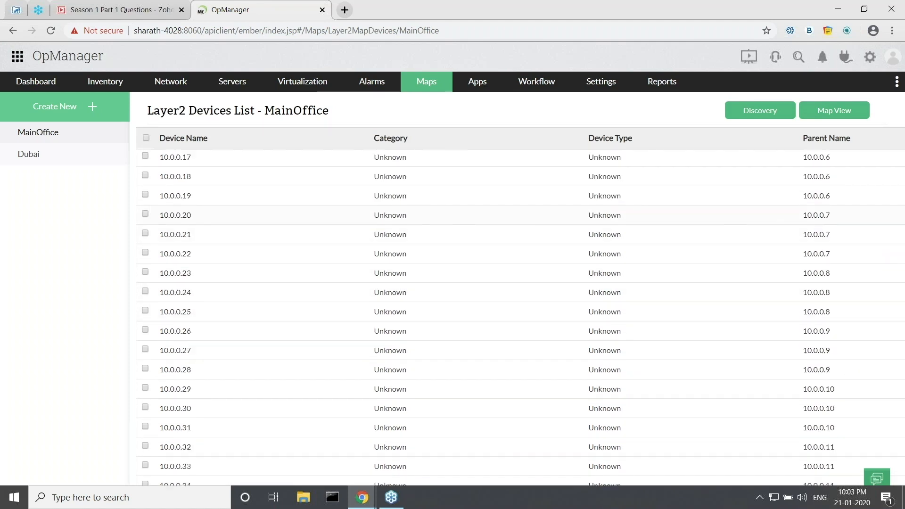
pyautogui.scroll(2, 170, 234)
pyautogui.scroll(2, 171, 245)
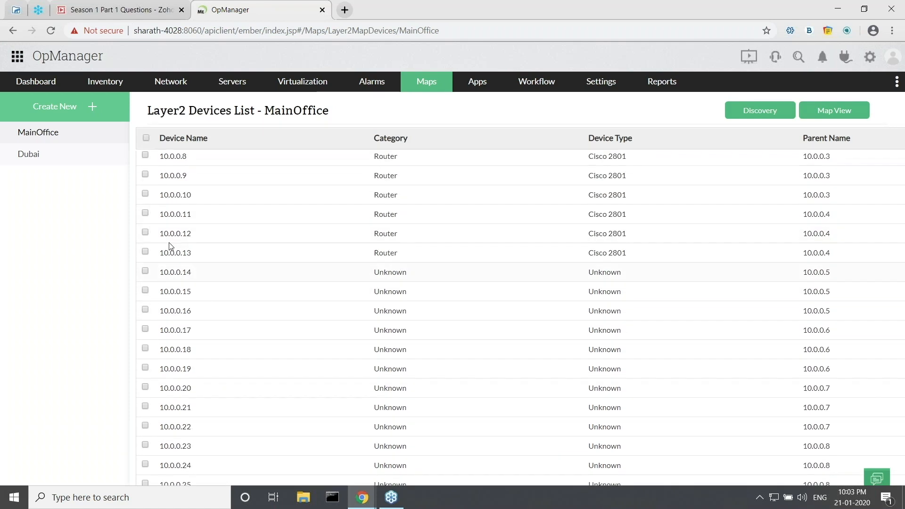
pyautogui.scroll(3, 160, 235)
pyautogui.click(145, 159)
pyautogui.click(145, 217)
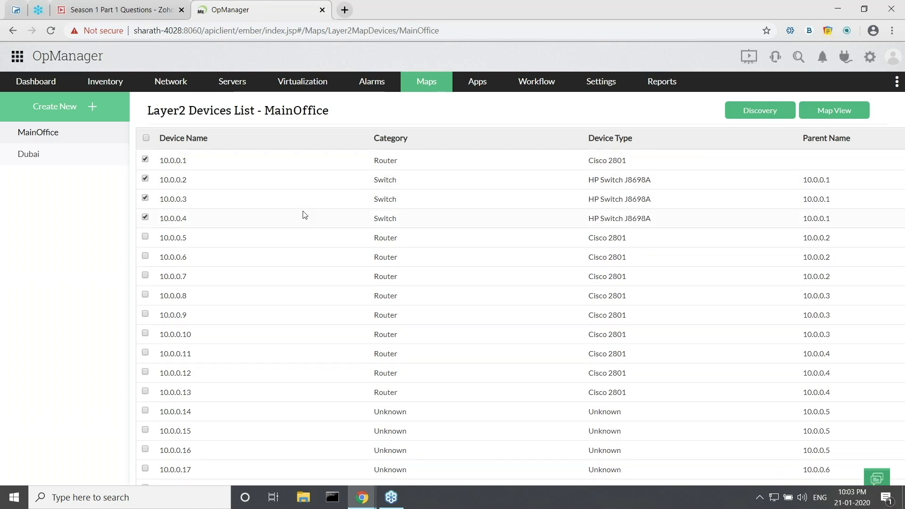
pyautogui.hotkey('alt', 'Tab')
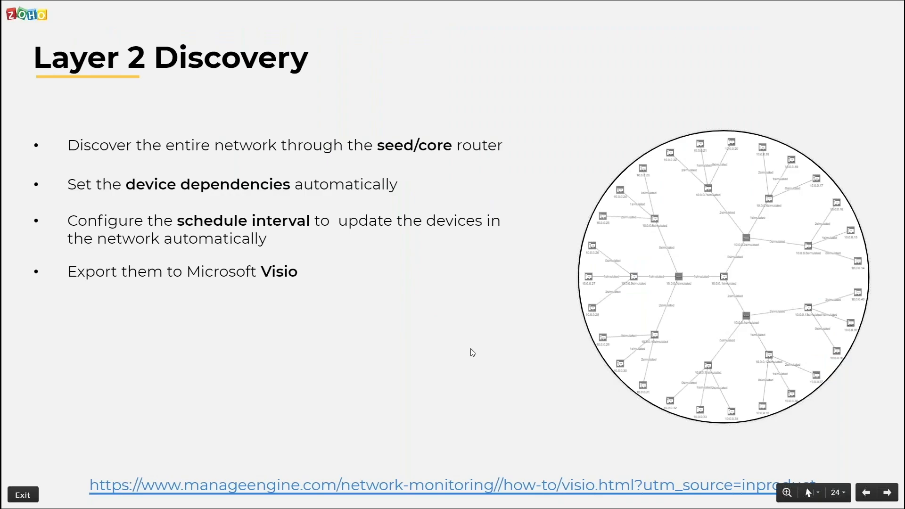
# Reveal the Supported devices bullets, including protocols and 10,000+ device types, then return to OpManager.
pyautogui.press('Right')
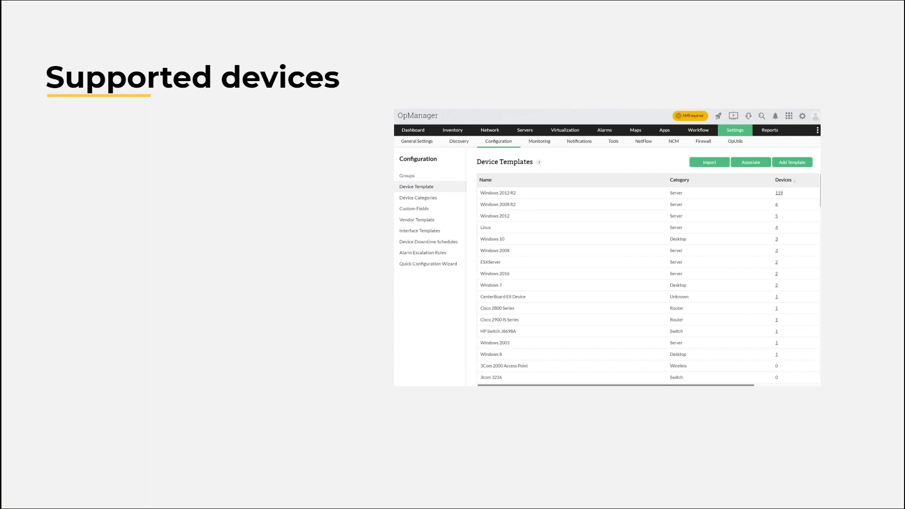
pyautogui.click(180, 344)
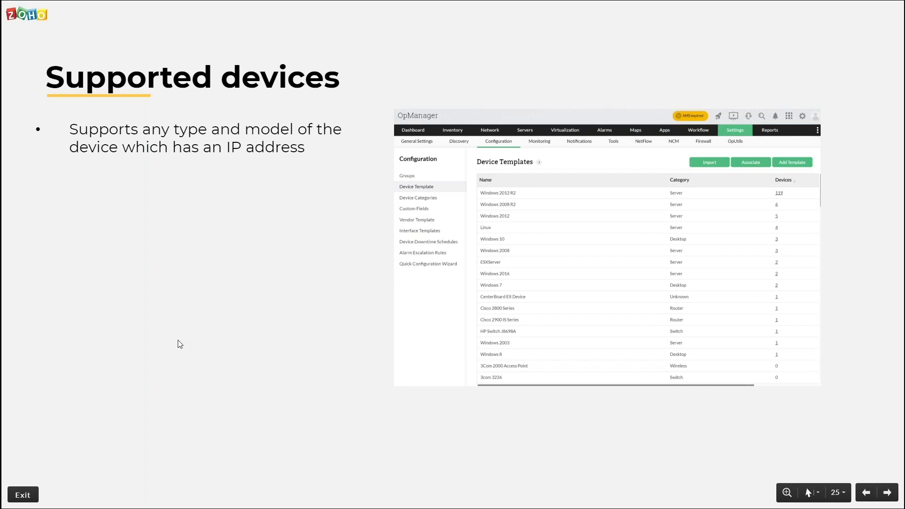
pyautogui.click(180, 344)
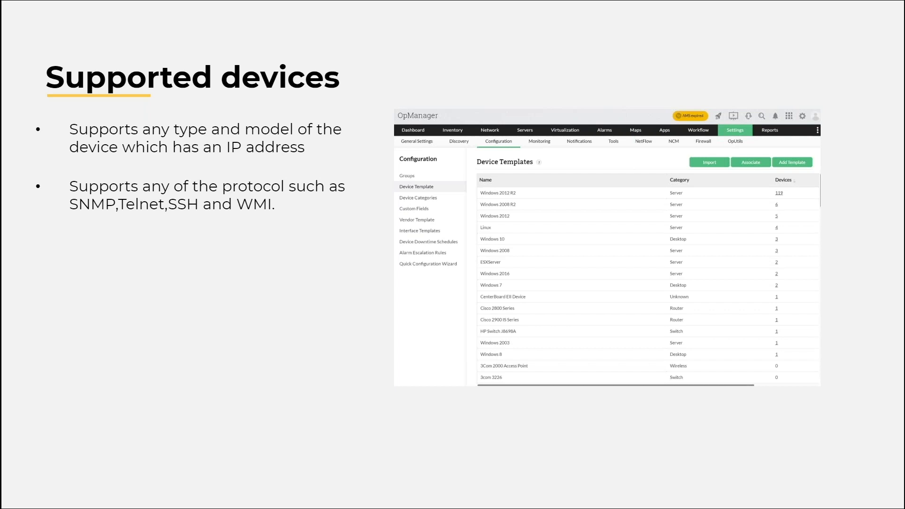
pyautogui.press('Right')
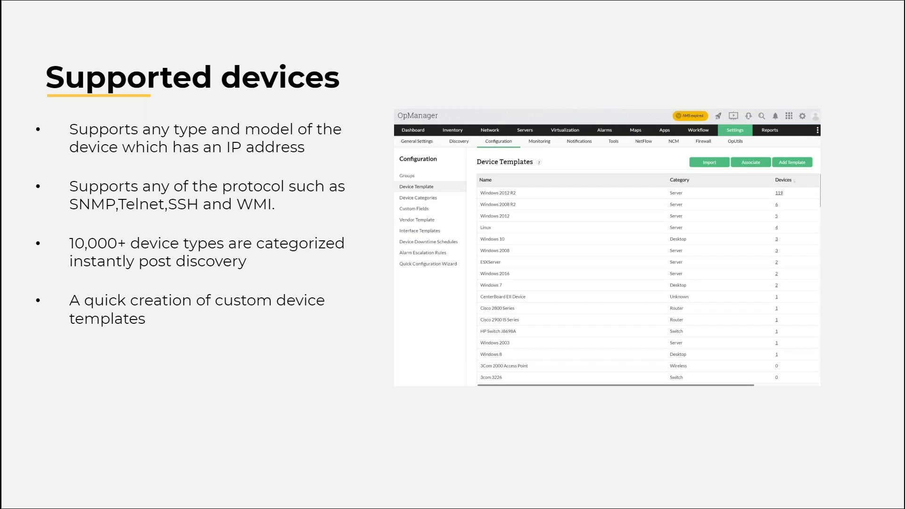
pyautogui.press('Escape')
pyautogui.hotkey('alt', 'Tab')
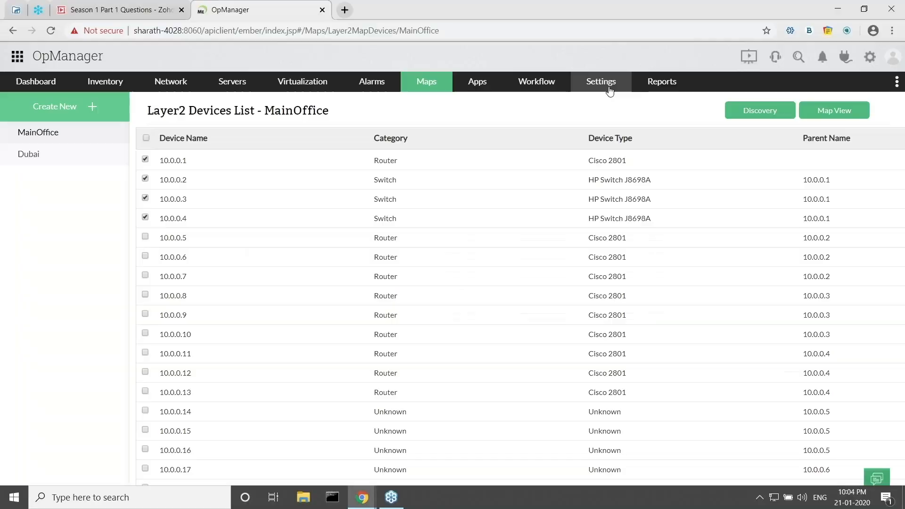
# Open Settings > Device Template and scroll through the list of templates.
pyautogui.click(609, 89)
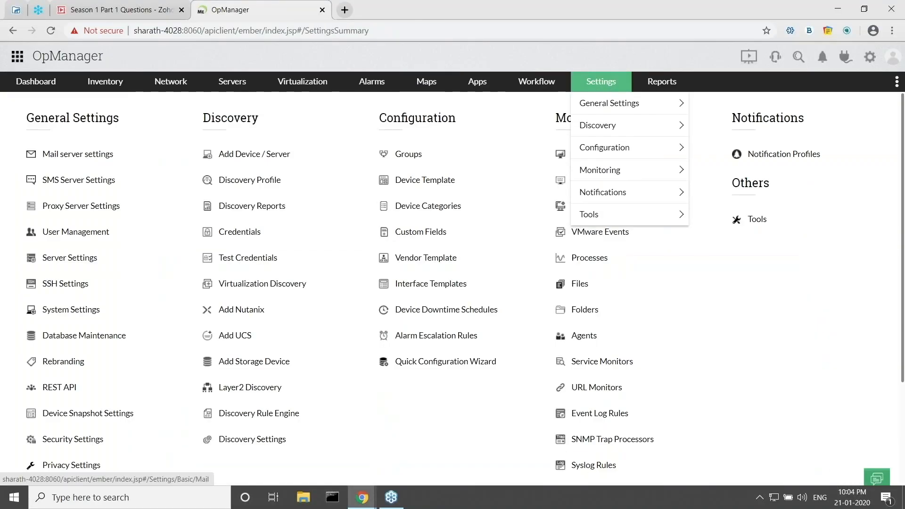
pyautogui.click(426, 181)
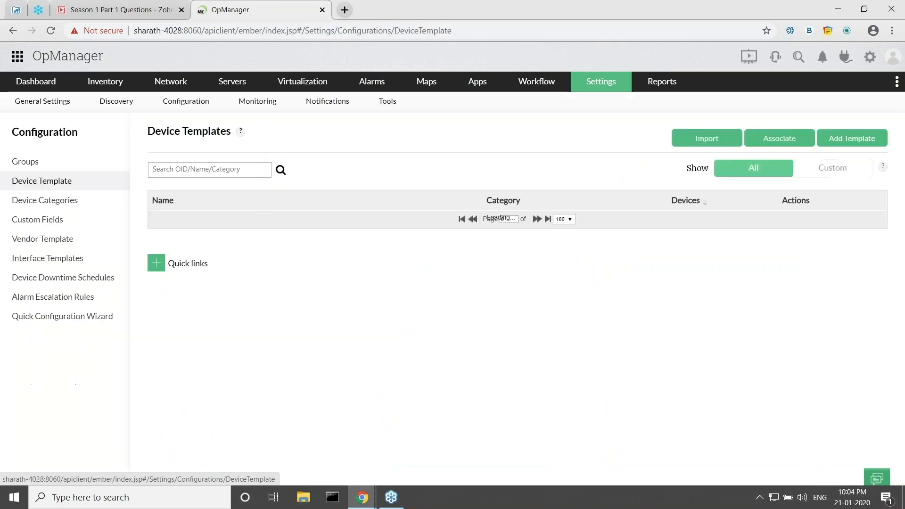
pyautogui.scroll(-4, 394, 324)
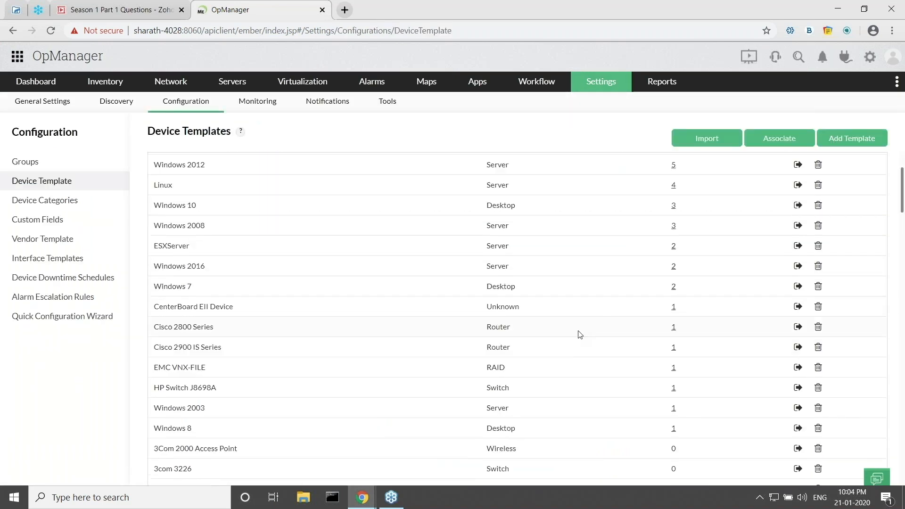
pyautogui.scroll(-3, 530, 312)
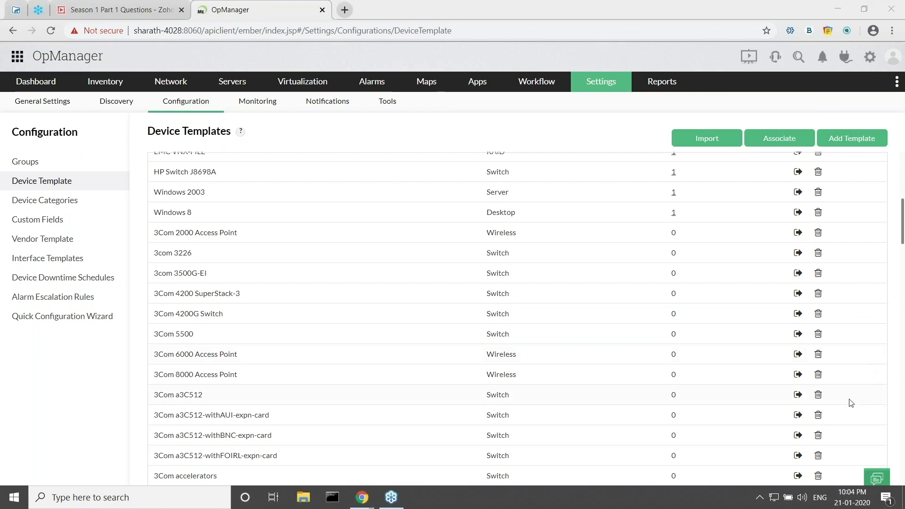
pyautogui.scroll(-4, 699, 374)
pyautogui.scroll(-8, 594, 340)
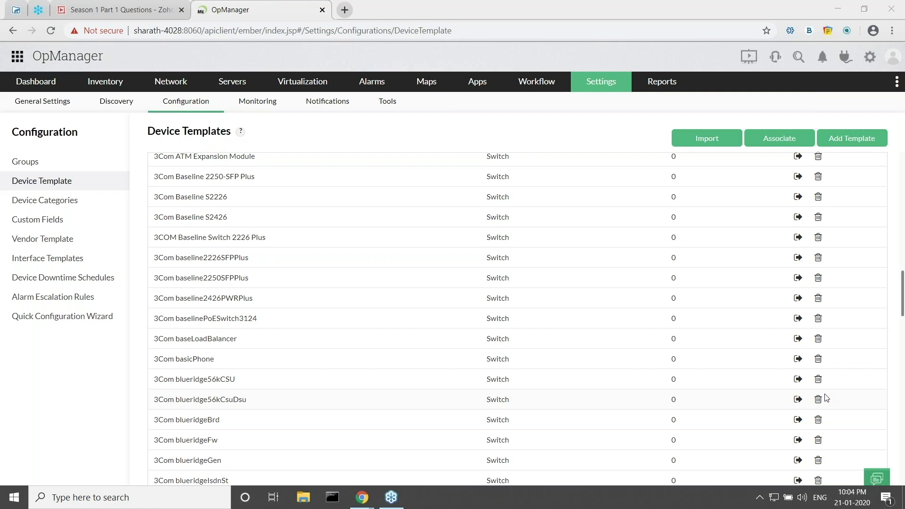
pyautogui.scroll(-2, 826, 398)
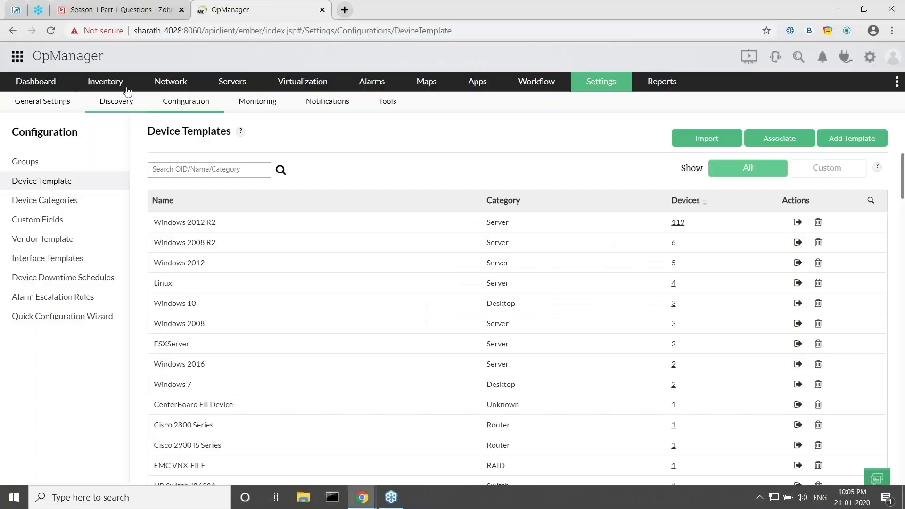
# Open the full Inventory devices list and scroll through it.
pyautogui.moveTo(105, 81)
pyautogui.click(95, 103)
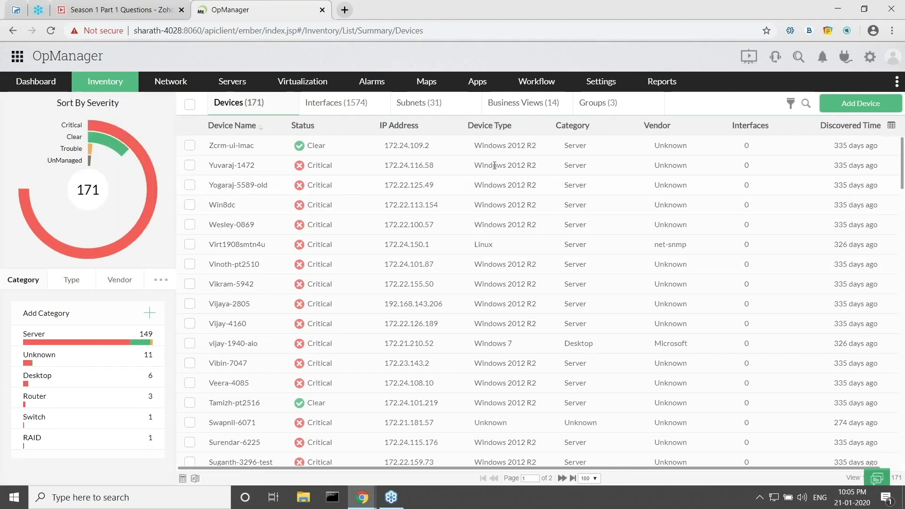
pyautogui.moveTo(86, 88)
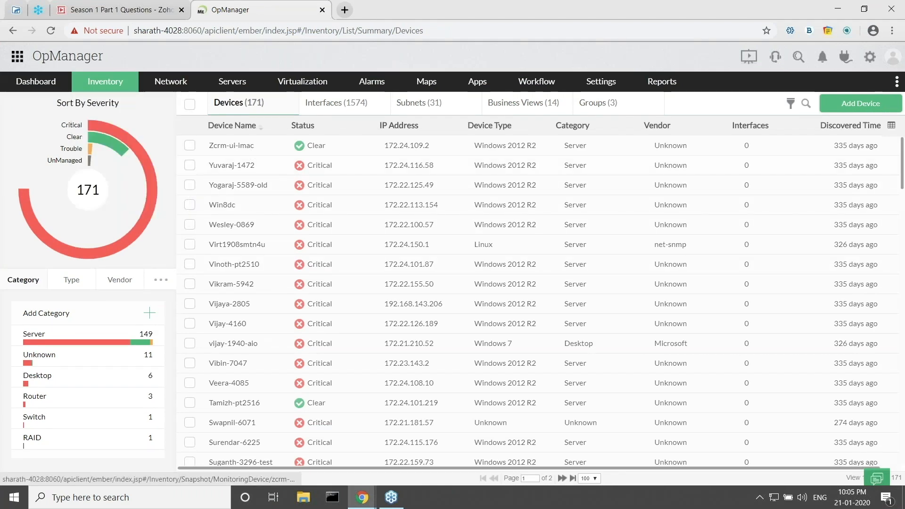
pyautogui.scroll(-3, 403, 245)
pyautogui.scroll(-4, 402, 251)
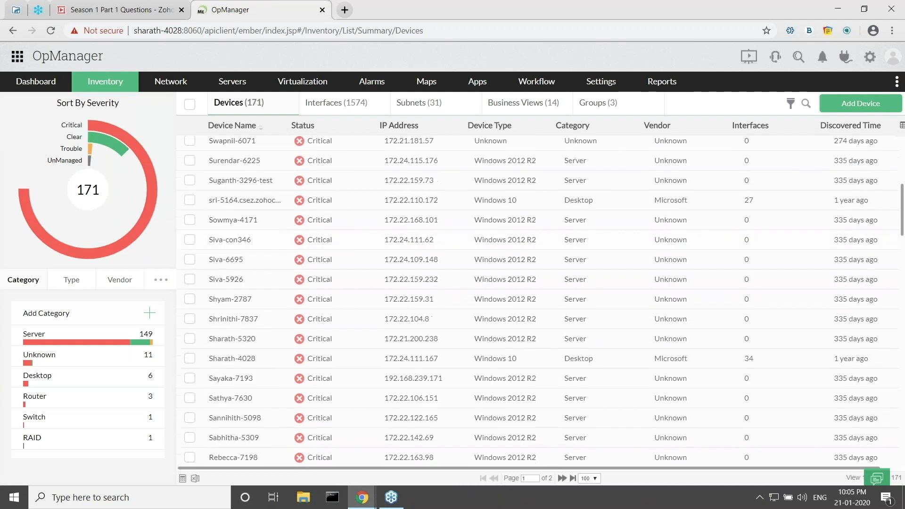
pyautogui.scroll(4, 402, 252)
pyautogui.scroll(1, 403, 252)
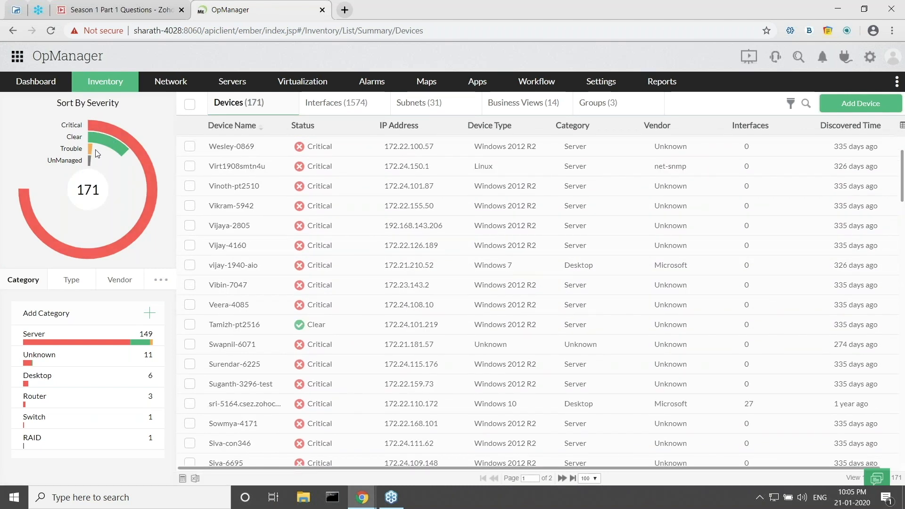
# Break down the inventory by type, then vendor, then monitoring protocol.
pyautogui.moveTo(102, 147)
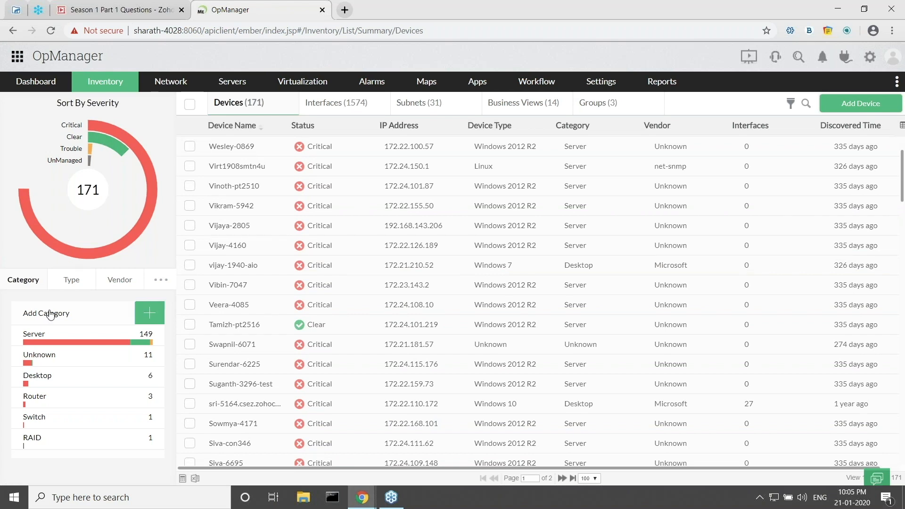
pyautogui.click(62, 282)
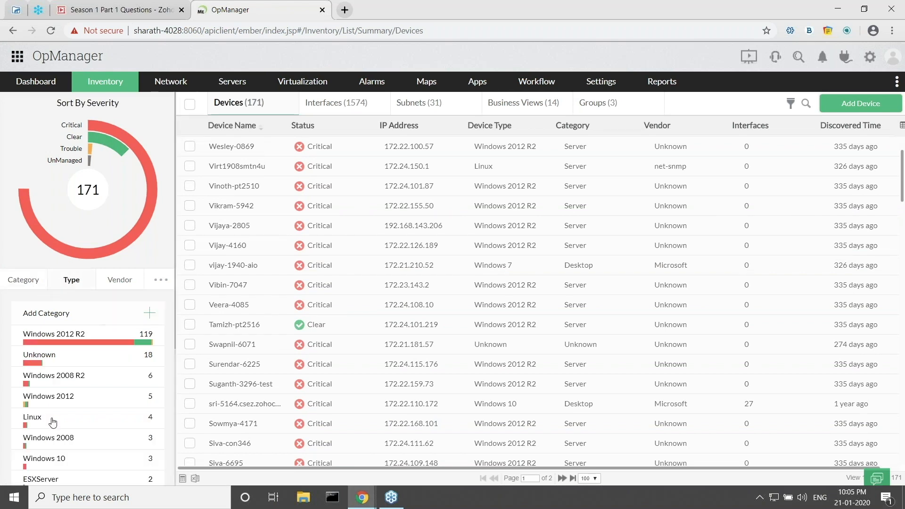
pyautogui.click(118, 285)
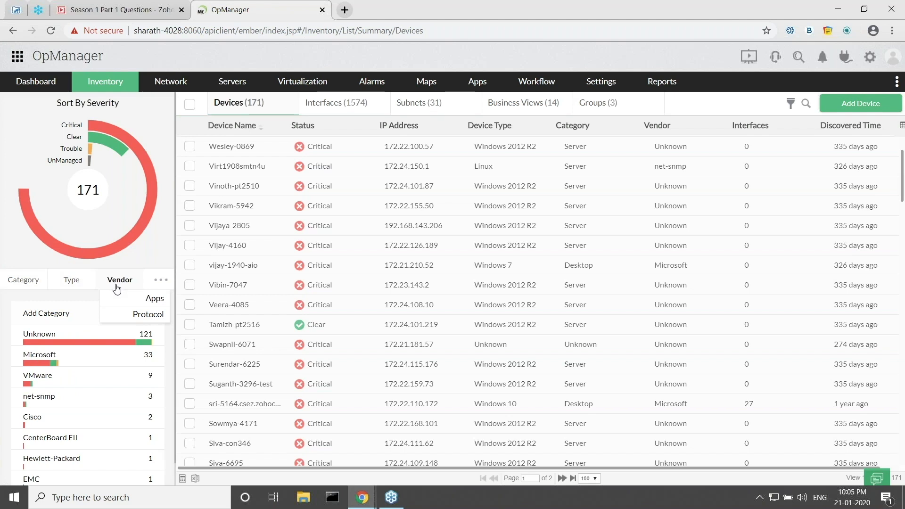
pyautogui.click(110, 319)
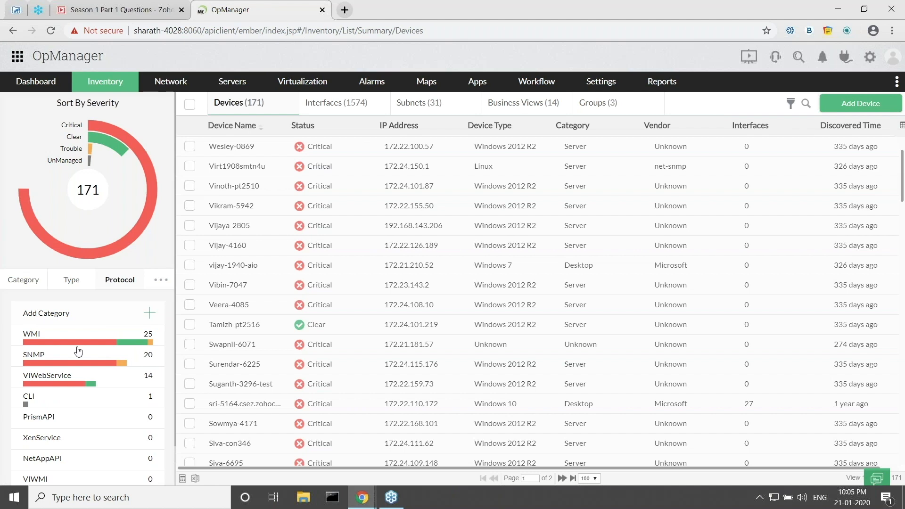
pyautogui.moveTo(129, 287)
# Open the summary page of a critical Windows 10 desktop device.
pyautogui.scroll(-4, 296, 347)
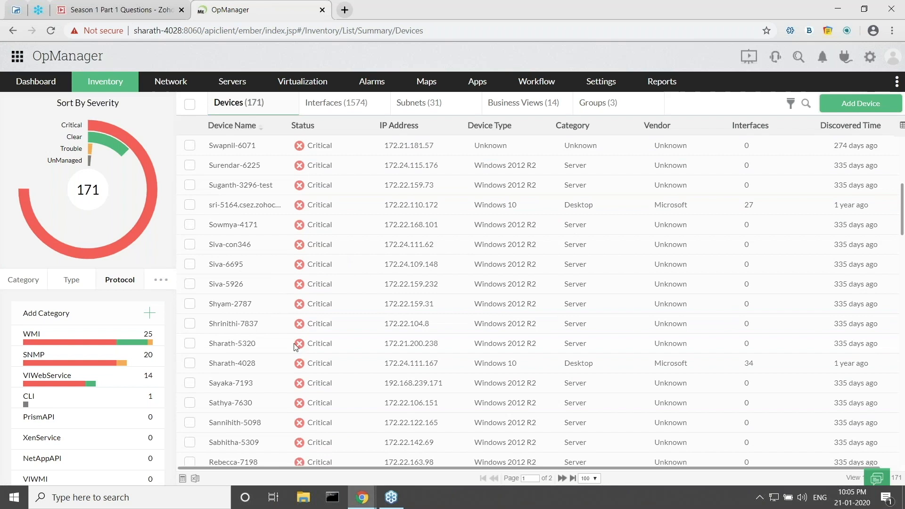
pyautogui.scroll(-1, 295, 348)
pyautogui.click(230, 329)
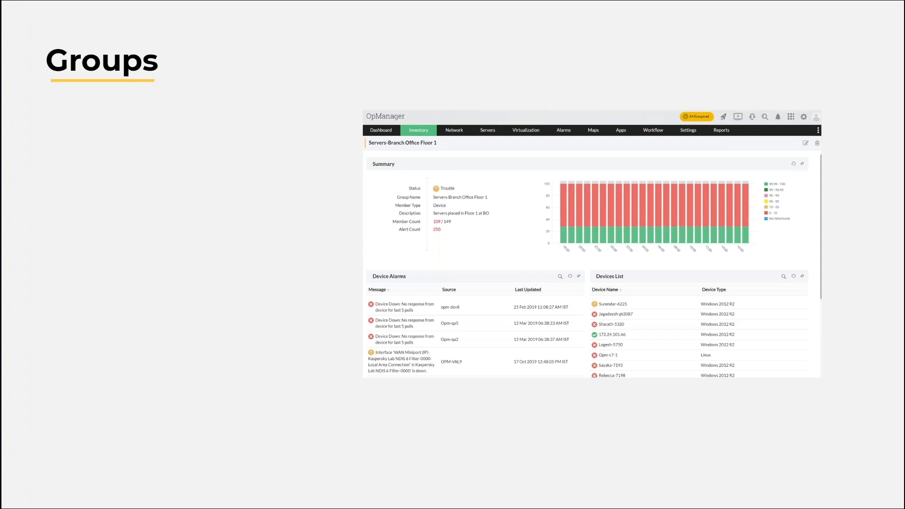
# Reveal the three Groups bullets, ending with threshold settings based on custom groups.
pyautogui.click(120, 226)
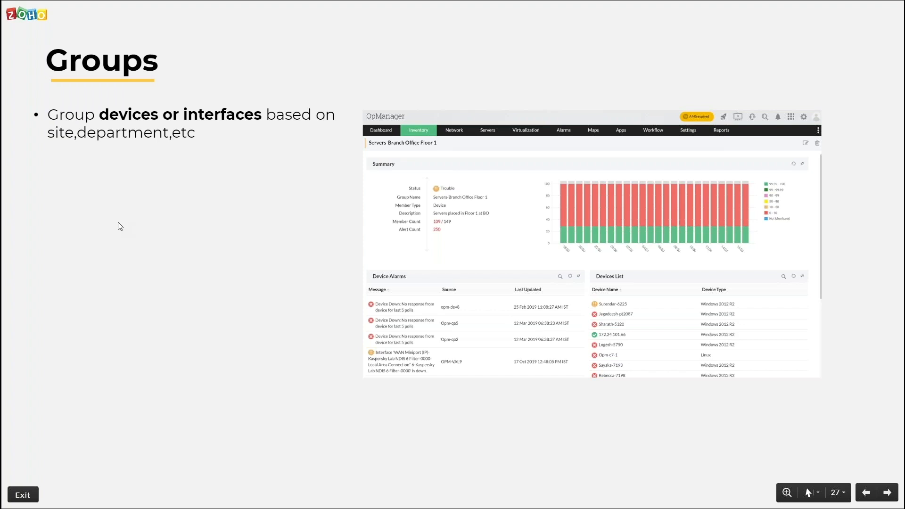
pyautogui.click(149, 270)
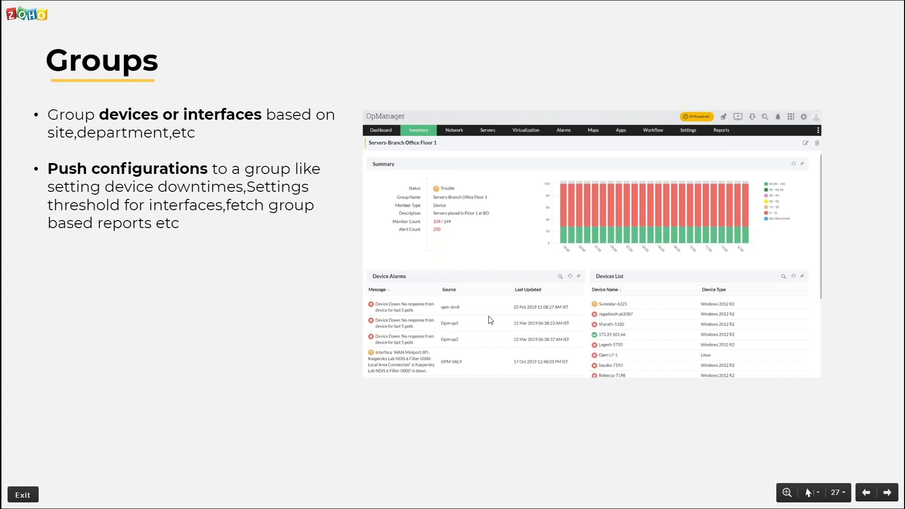
pyautogui.click(132, 295)
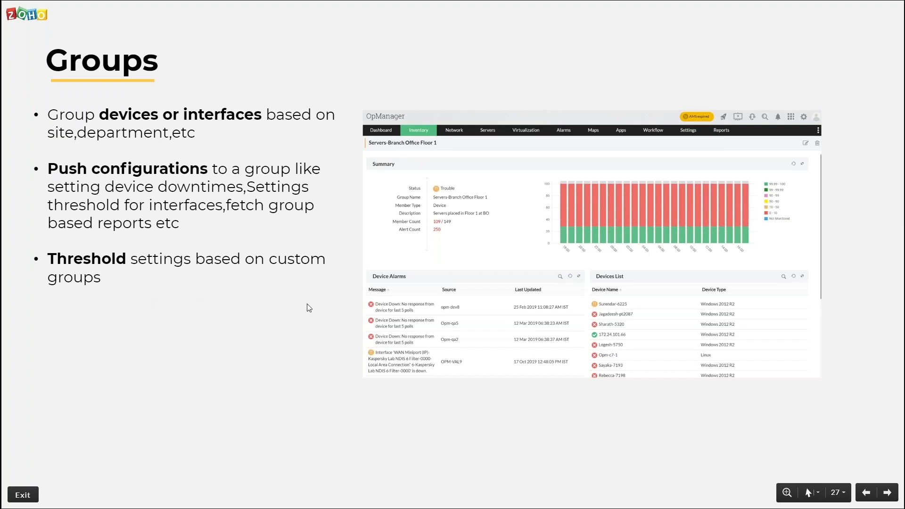
# Back in OpManager, start a new group named 'Branch 1 Floor 1'.
pyautogui.hotkey('alt', 'Tab')
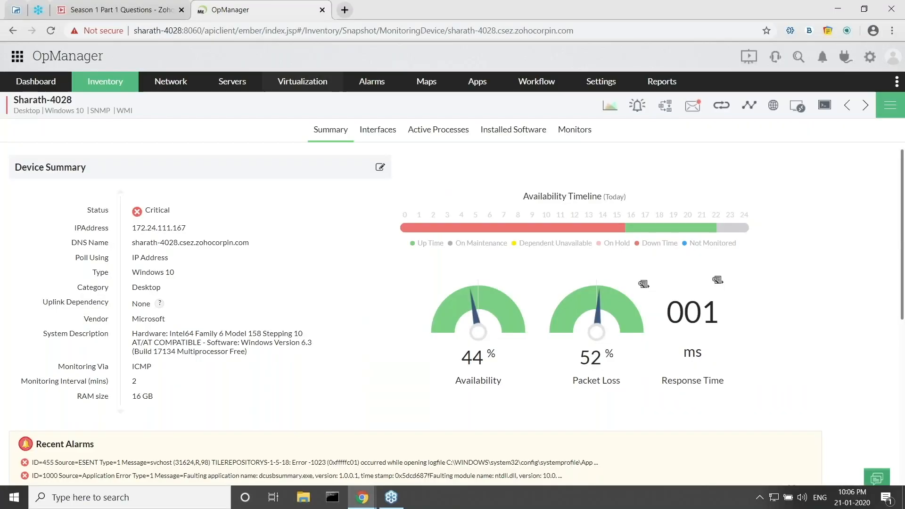
pyautogui.moveTo(118, 83)
pyautogui.click(101, 196)
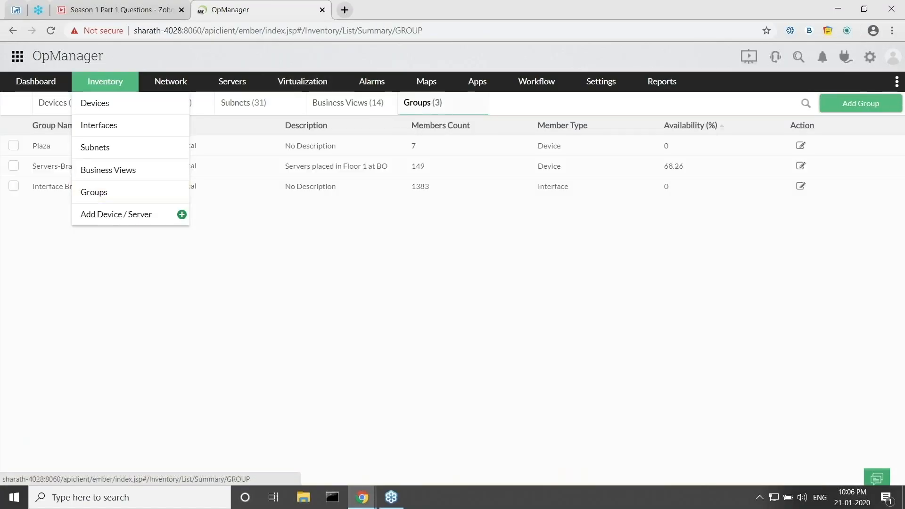
pyautogui.click(848, 107)
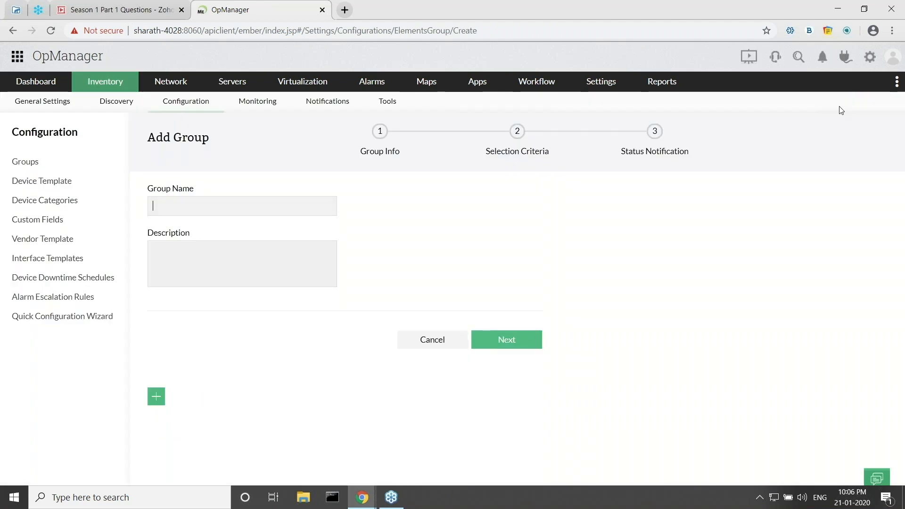
pyautogui.write('Br')
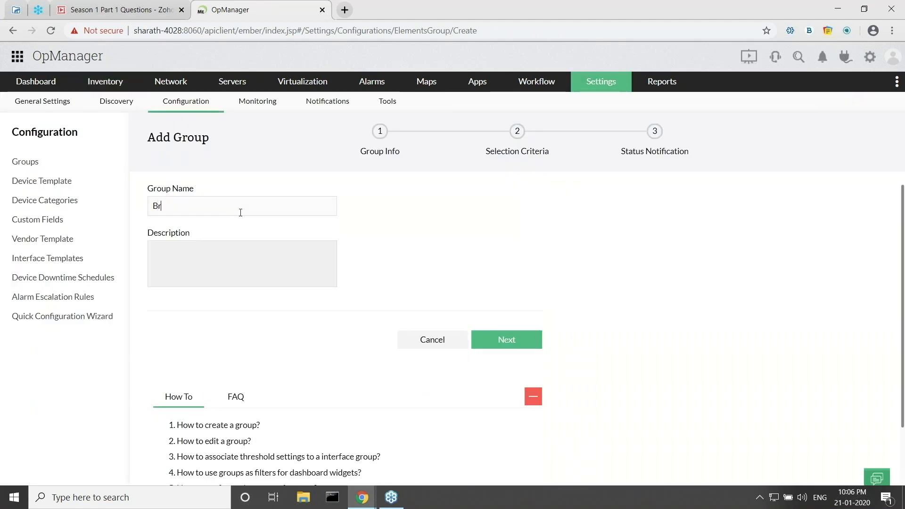
pyautogui.write('anch 1 Floorq')
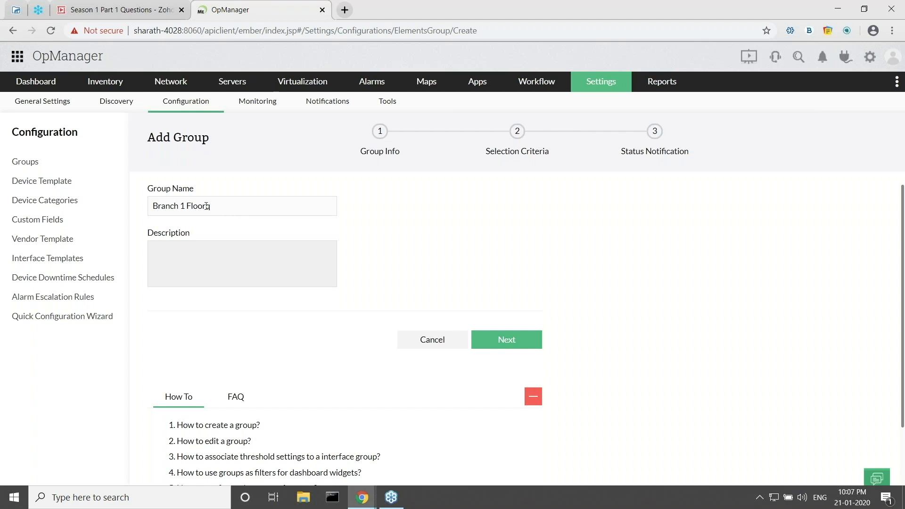
pyautogui.press('BackSpace')
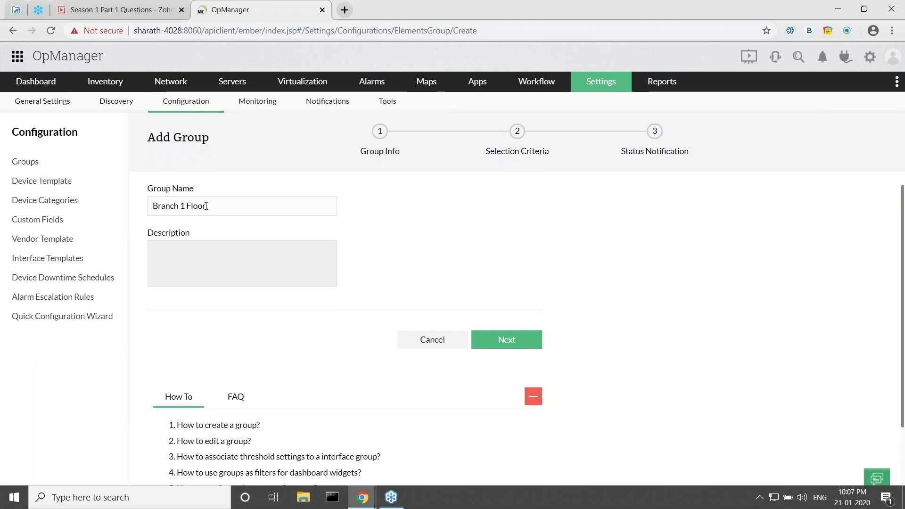
pyautogui.write('1')
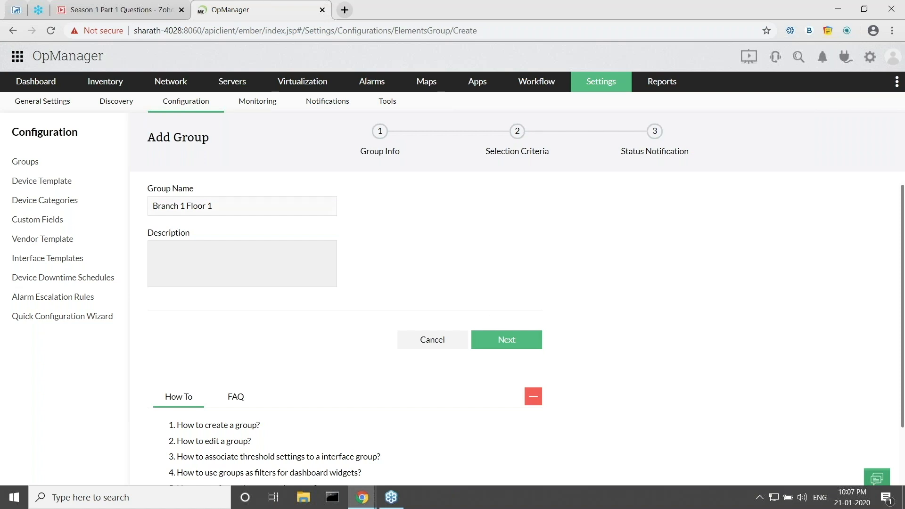
pyautogui.click(502, 339)
# Build the group from devices, moving the 10.10.10.x devices into it.
pyautogui.click(276, 209)
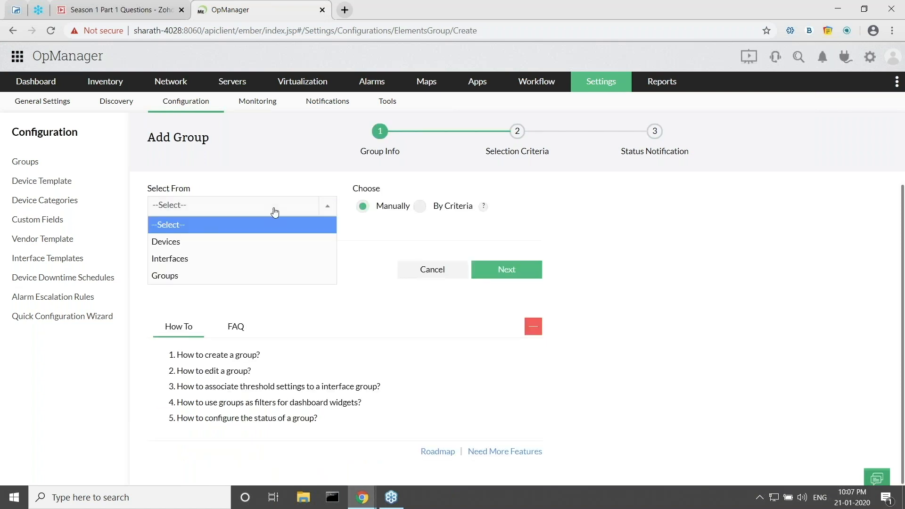
pyautogui.click(186, 243)
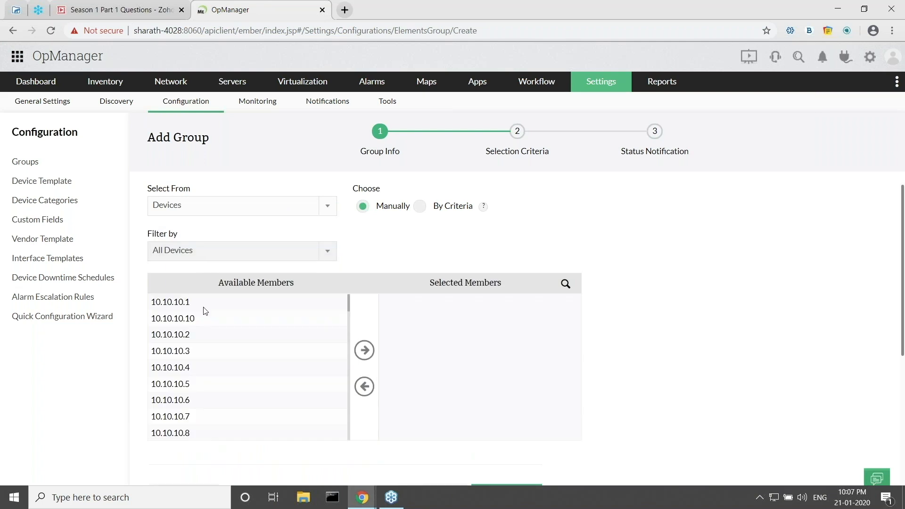
pyautogui.click(207, 307)
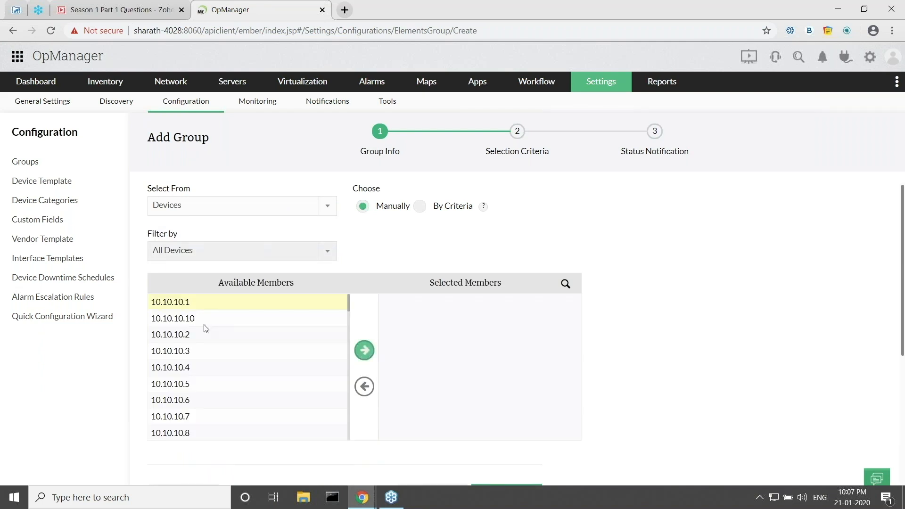
pyautogui.moveTo(204, 325); pyautogui.dragTo(182, 432)
pyautogui.click(365, 351)
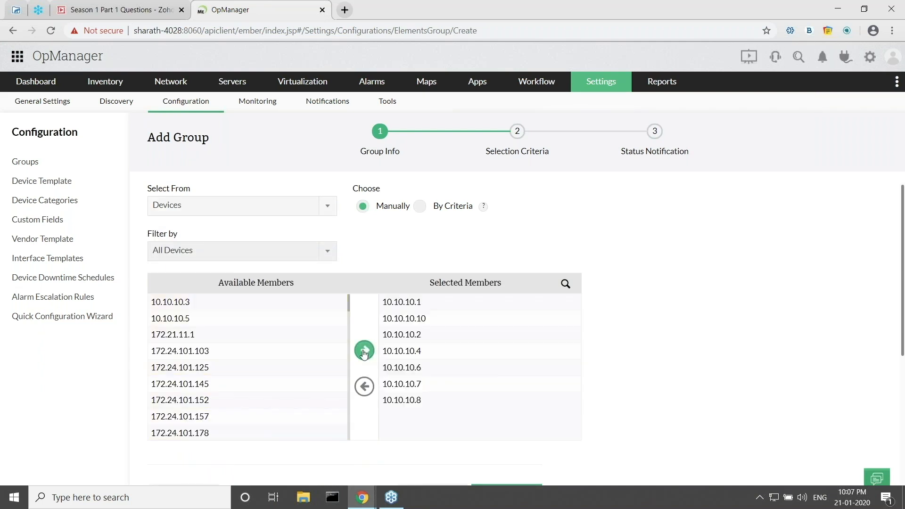
# Choose 10.10.10.1 to determine the group's health status.
pyautogui.scroll(-5, 558, 329)
pyautogui.click(498, 312)
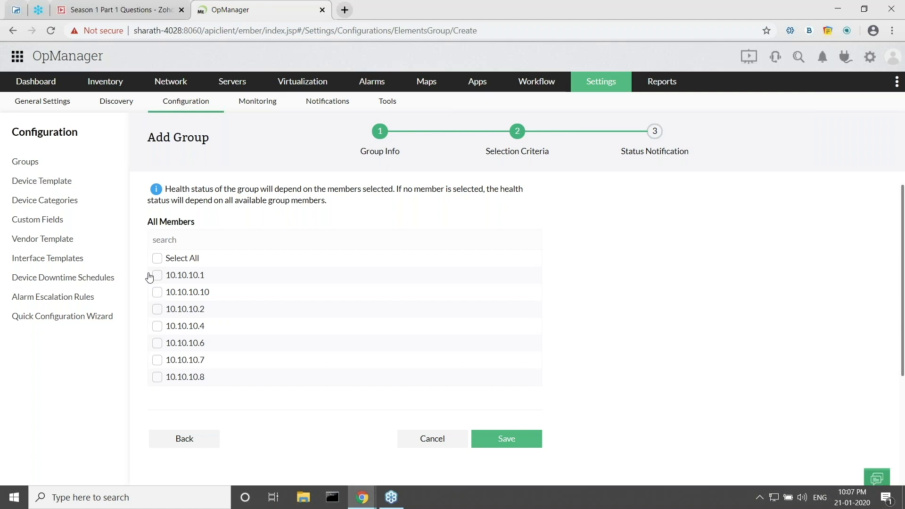
pyautogui.click(157, 277)
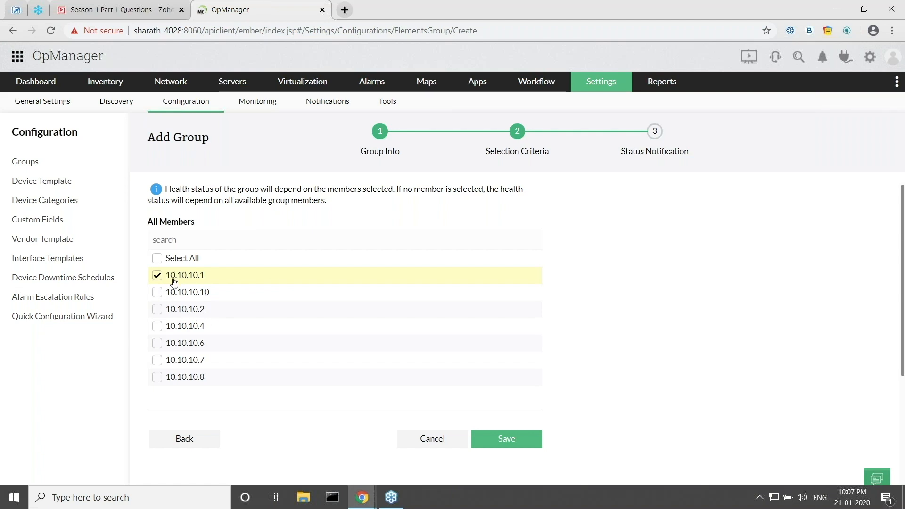
# Save the group and open the Branch 1 Floor 1 snapshot showing 7/7 members and alarms.
pyautogui.click(492, 437)
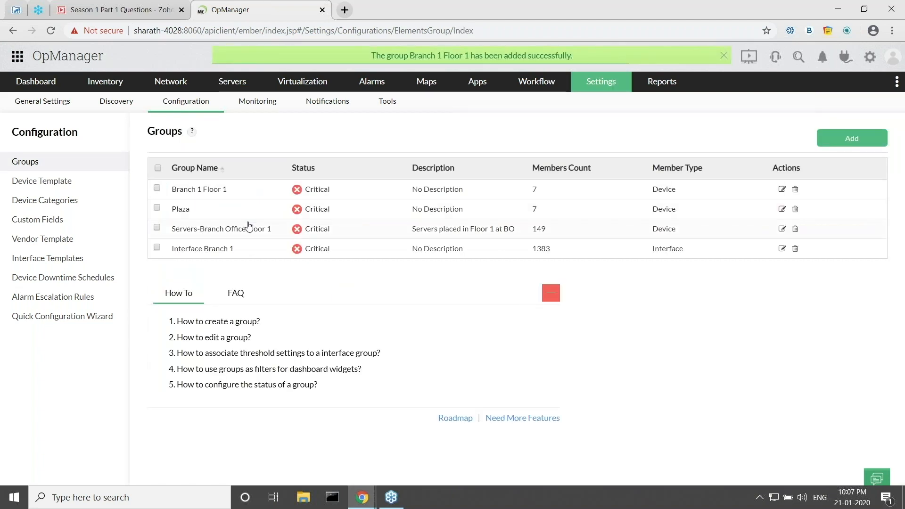
pyautogui.click(205, 193)
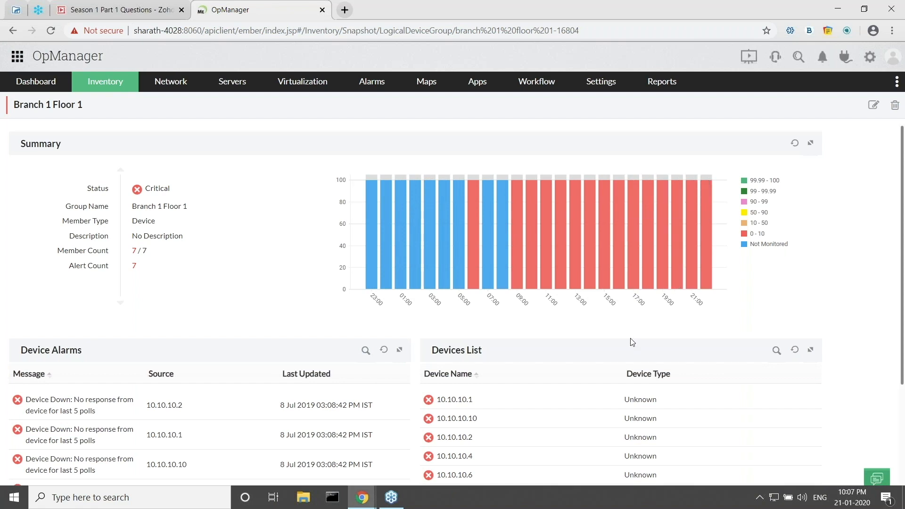
pyautogui.scroll(-2, 508, 348)
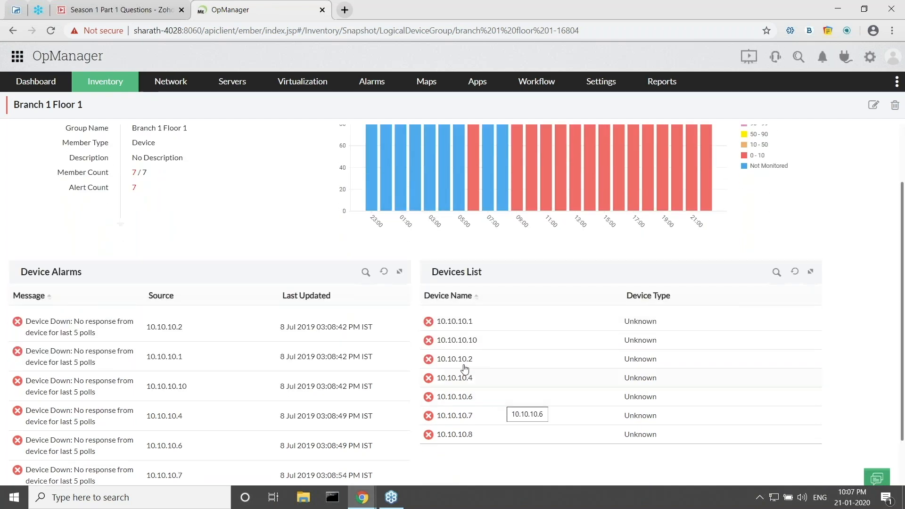
pyautogui.scroll(-2, 178, 344)
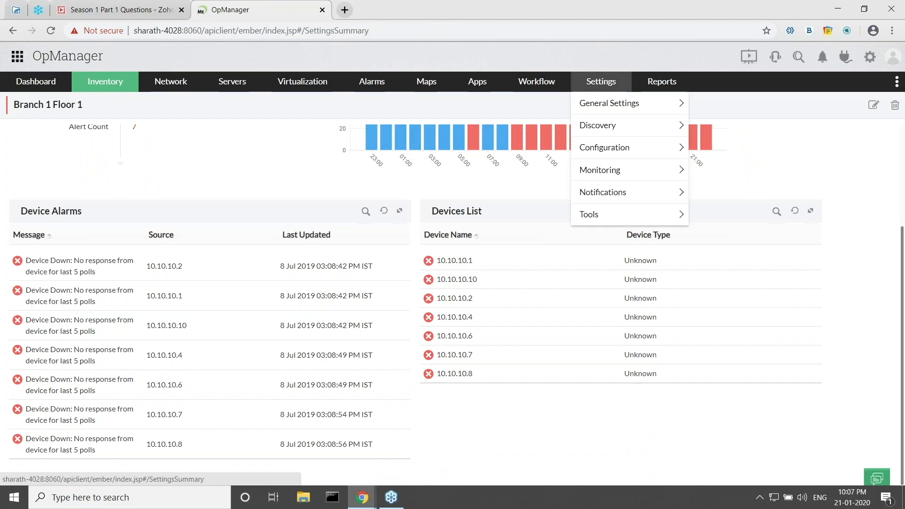
# Open Threshold Settings from the Quick Configuration Wizard.
pyautogui.click(621, 90)
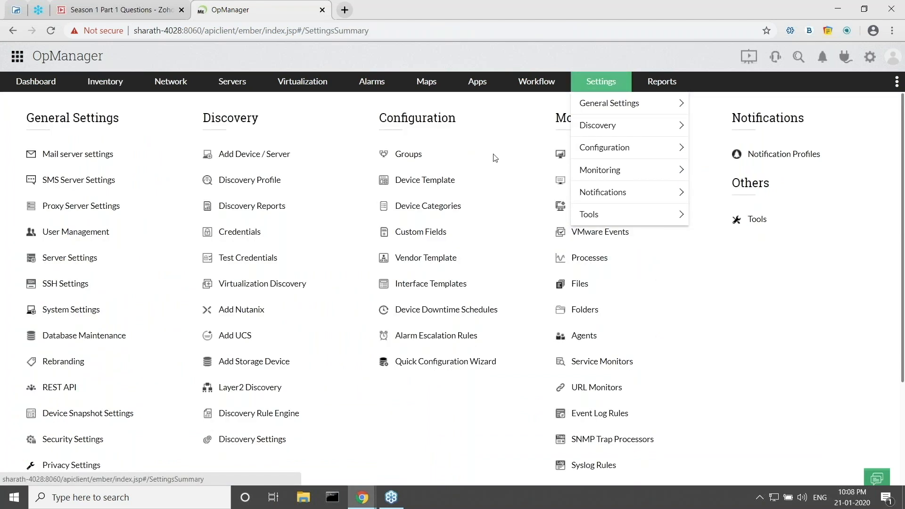
pyautogui.click(419, 364)
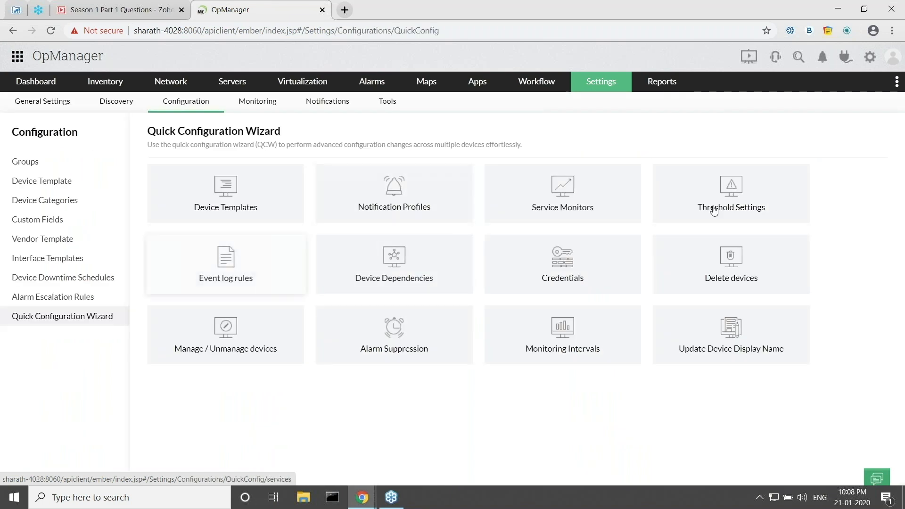
pyautogui.click(729, 204)
# Keep Partition Details and All category, filter by Branch 1 Floor 1, then cancel.
pyautogui.click(178, 234)
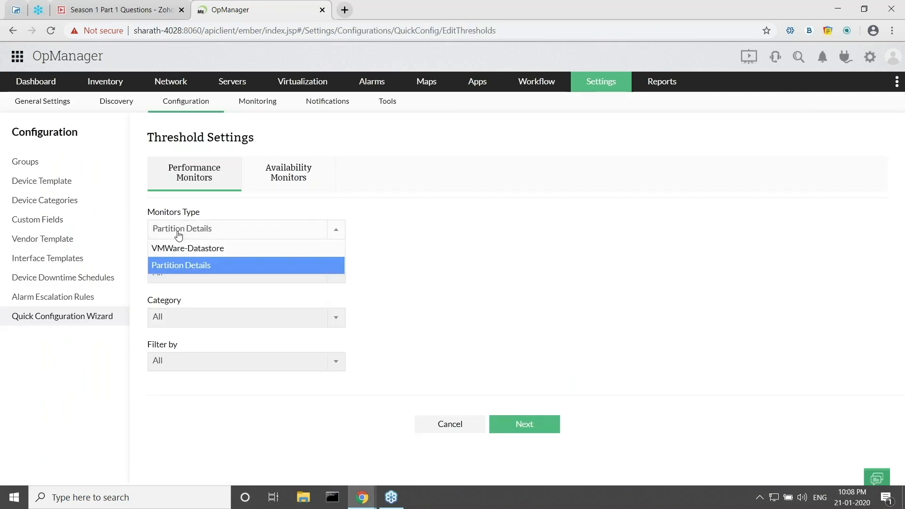
pyautogui.click(181, 235)
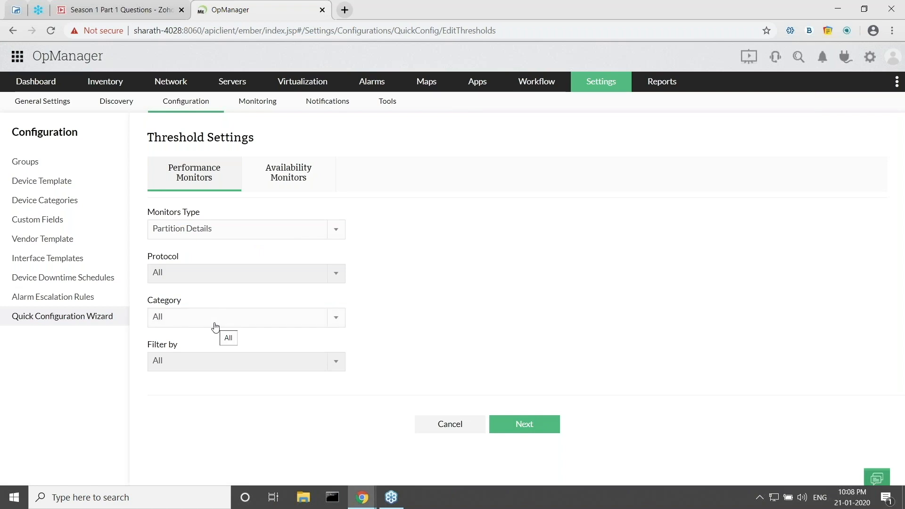
pyautogui.click(201, 322)
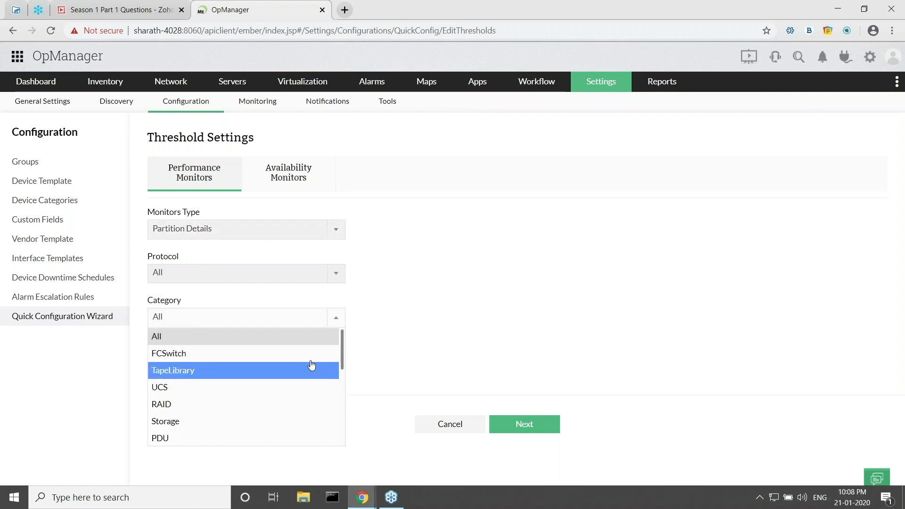
pyautogui.click(283, 336)
pyautogui.click(212, 361)
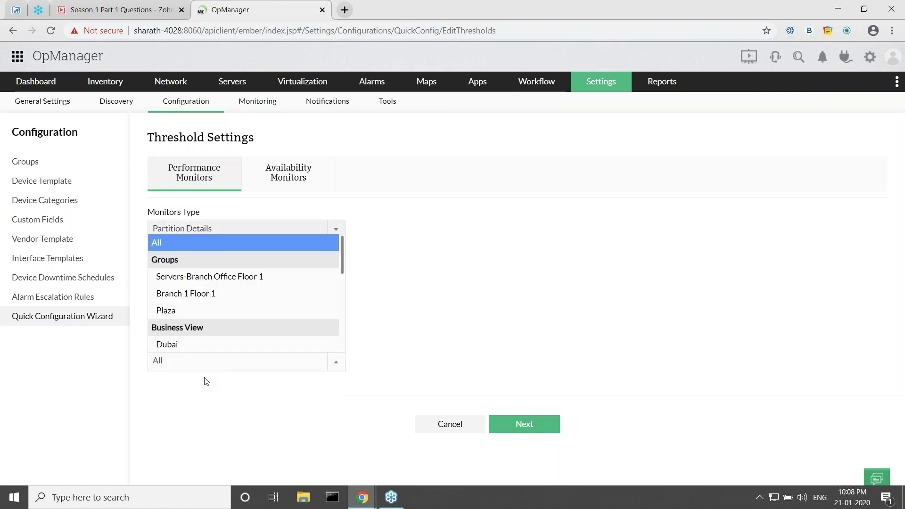
pyautogui.click(195, 293)
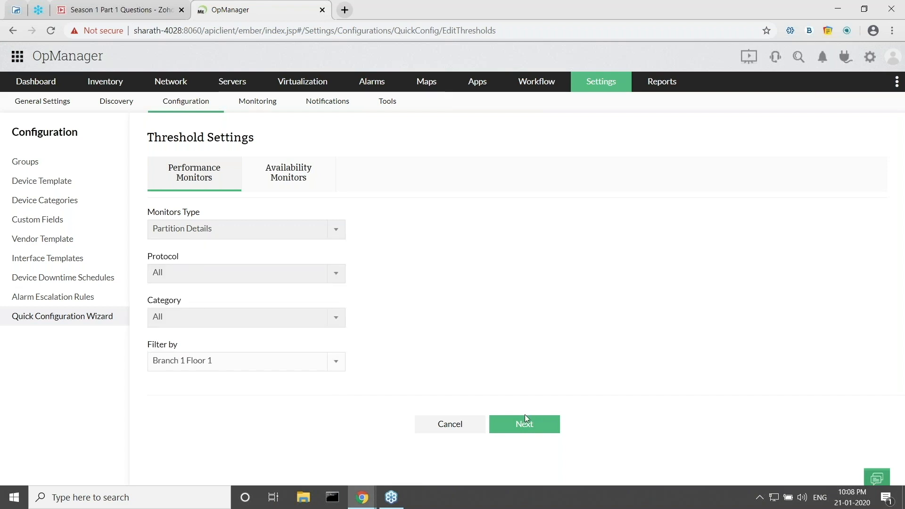
pyautogui.click(432, 426)
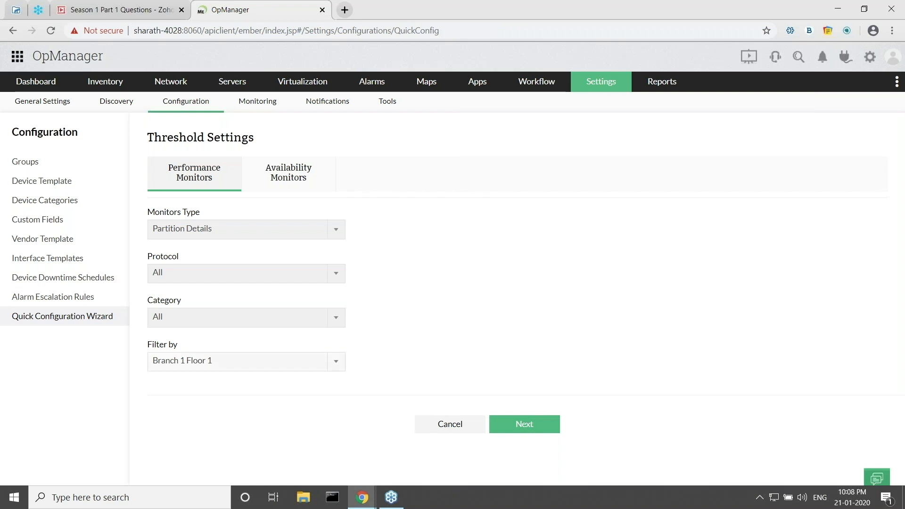
# Advance the slideshow to the tip about checking credential status often, then return to OpManager.
pyautogui.hotkey('alt', 'Tab')
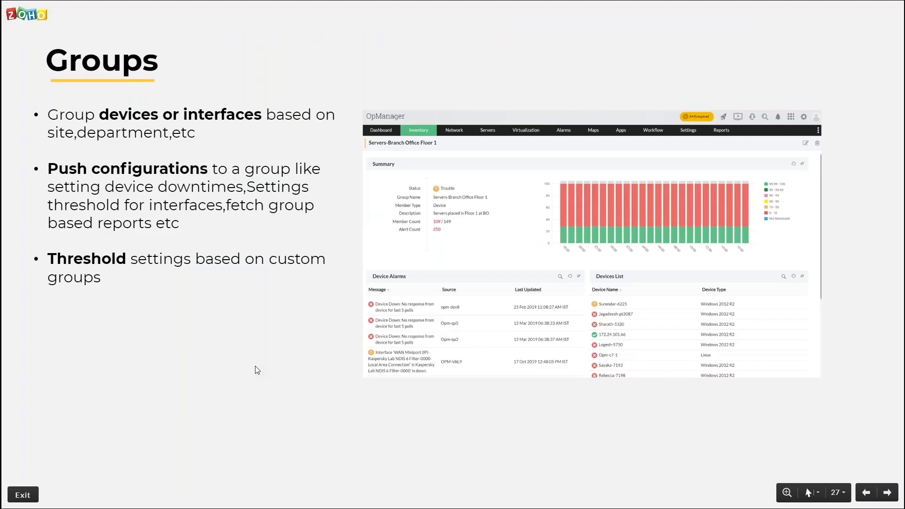
pyautogui.press('Right')
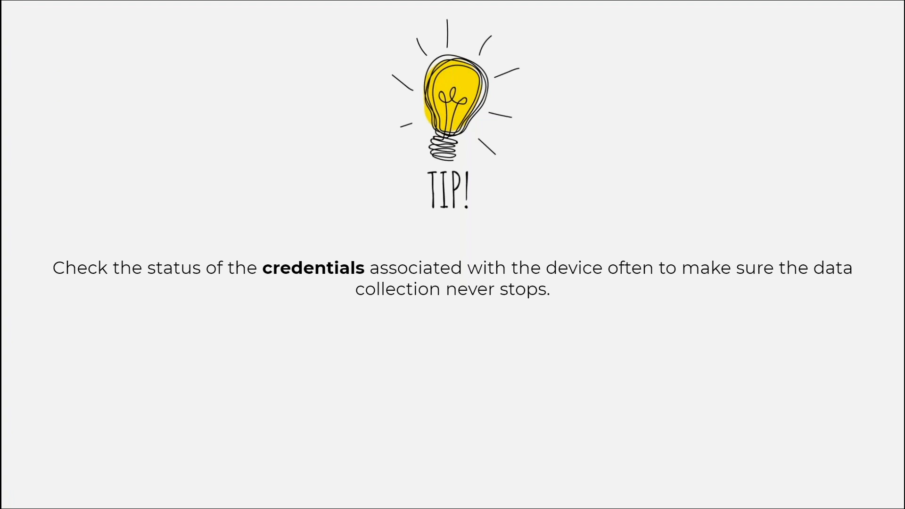
pyautogui.hotkey('alt', 'Tab')
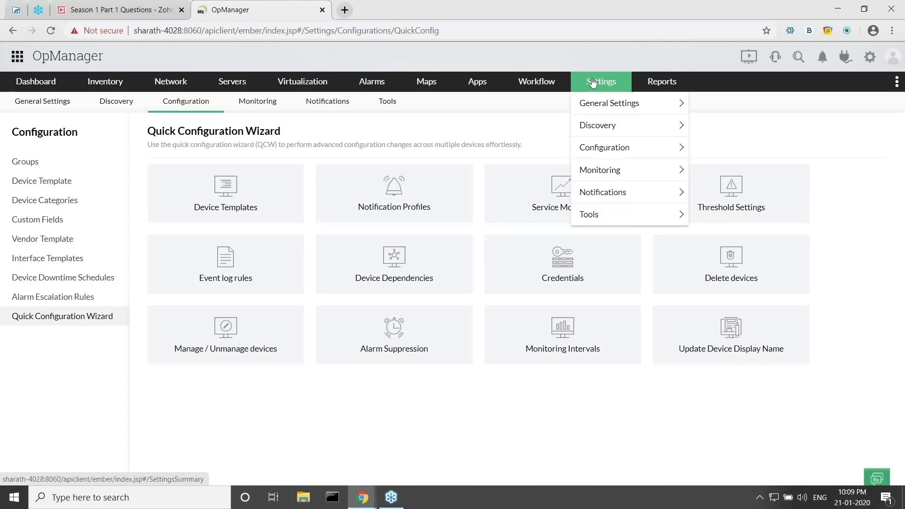
# Start a new test-credential schedule and move all available devices to the Selected list.
pyautogui.click(593, 83)
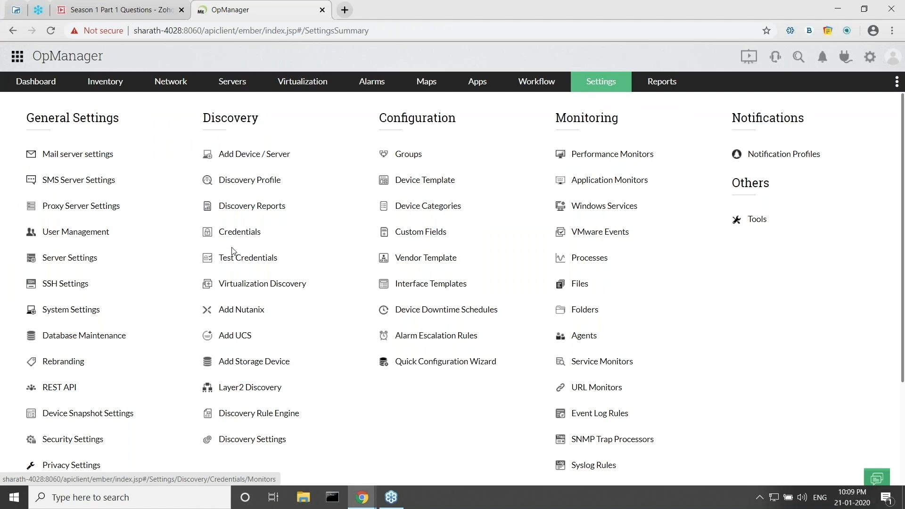
pyautogui.click(231, 260)
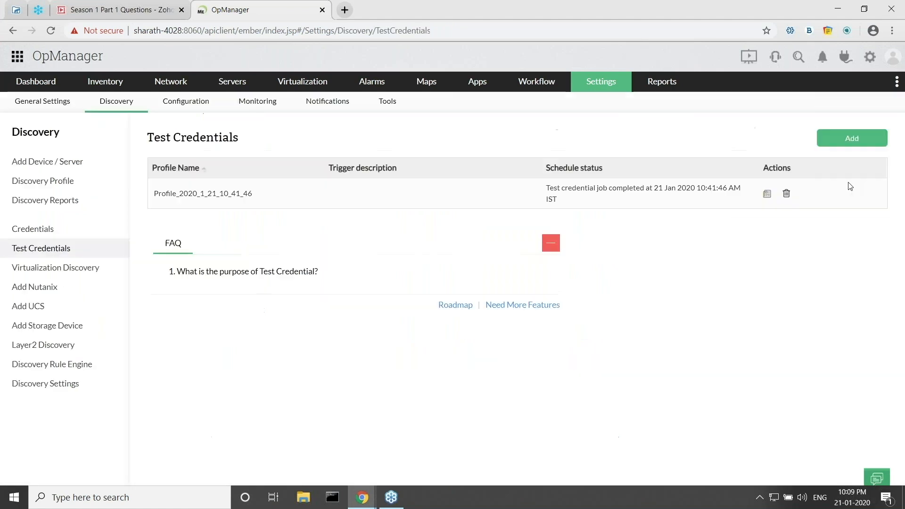
pyautogui.click(855, 140)
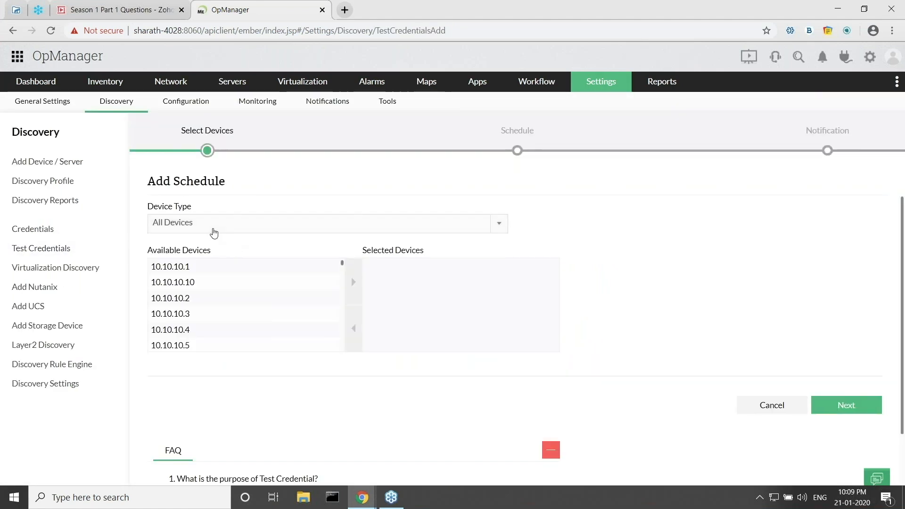
pyautogui.click(196, 267)
pyautogui.hotkey('ctrl', 'a')
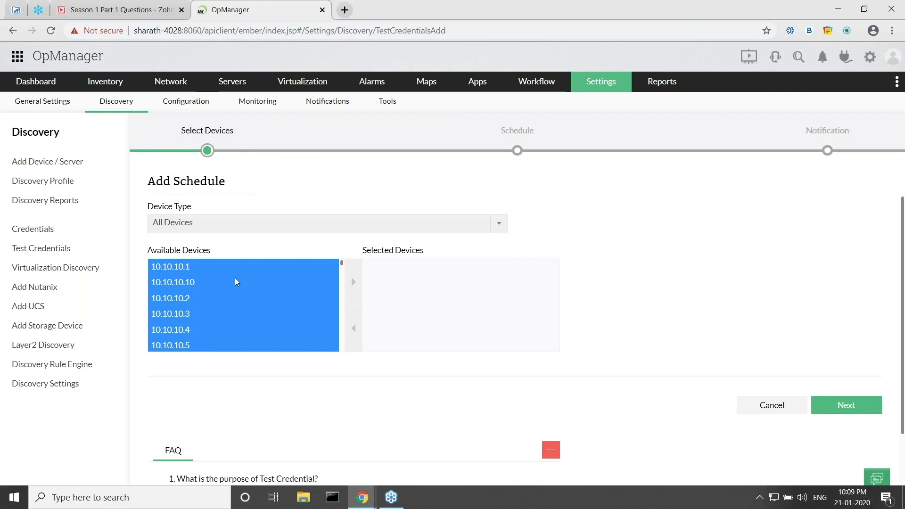
pyautogui.click(352, 283)
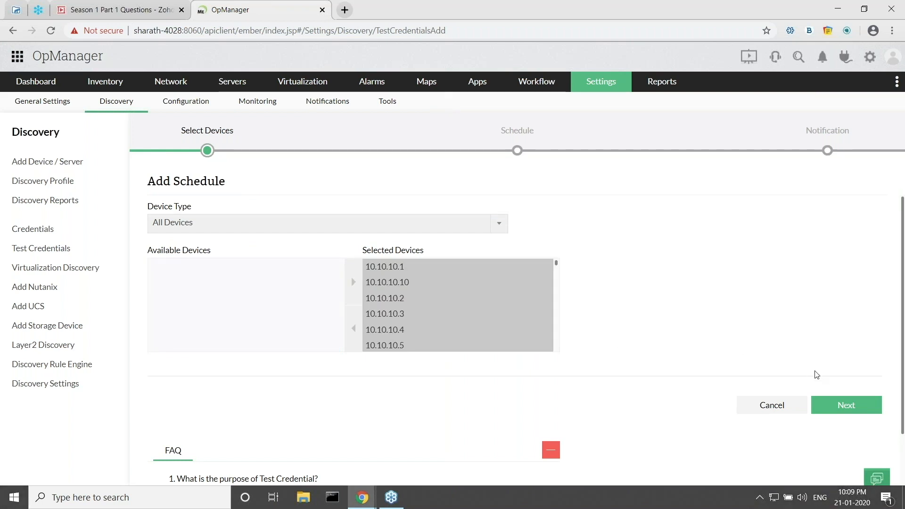
# Schedule the credential test to run weekly on Fridays at 17.00.
pyautogui.click(830, 405)
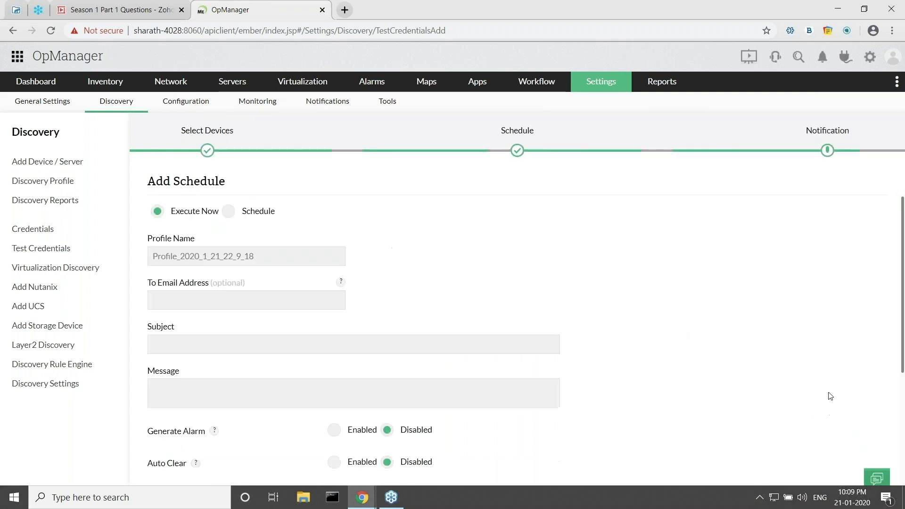
pyautogui.click(229, 212)
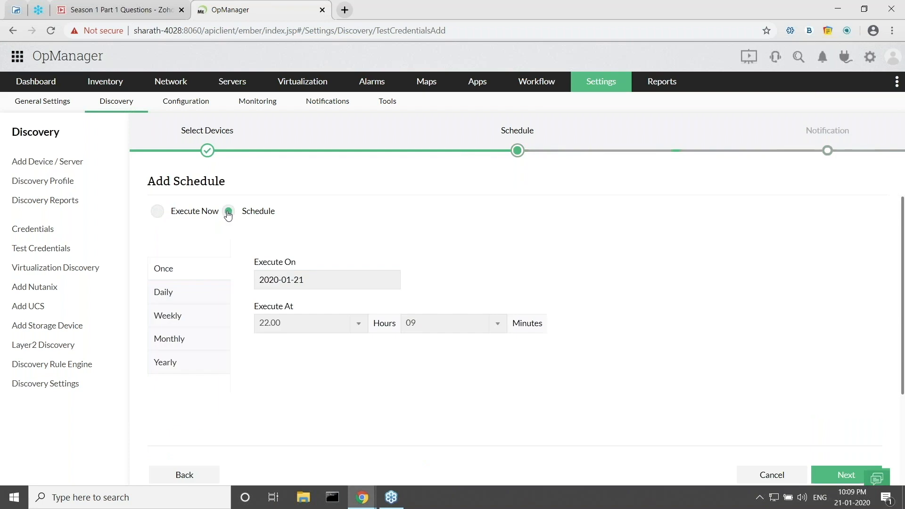
pyautogui.click(183, 316)
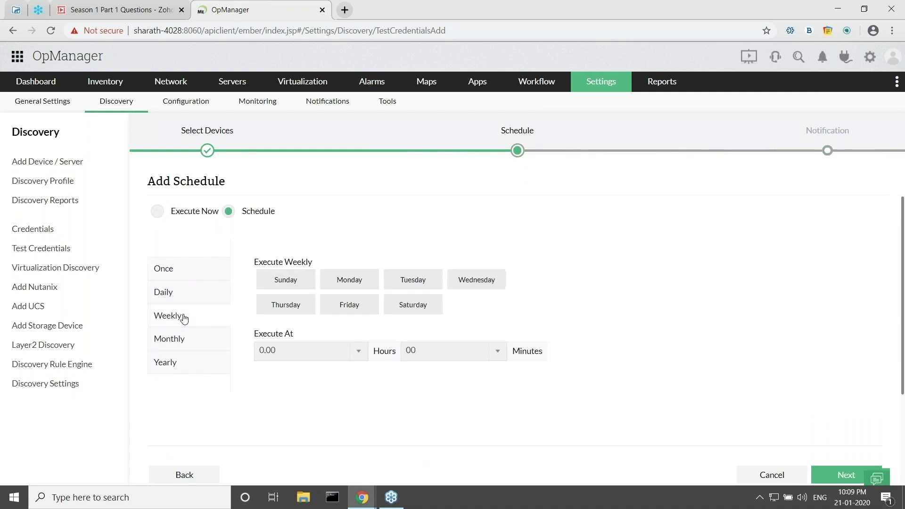
pyautogui.click(350, 304)
pyautogui.click(314, 350)
pyautogui.scroll(-5, 309, 306)
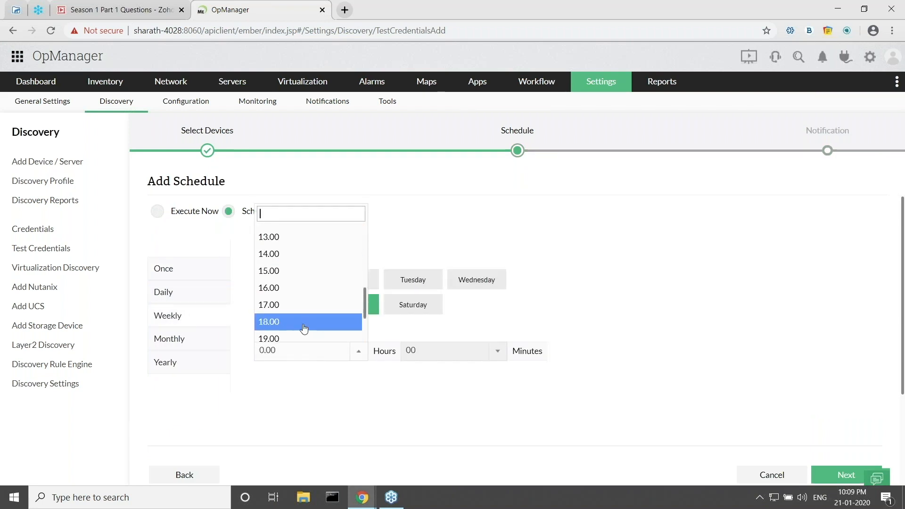
pyautogui.scroll(-1, 298, 332)
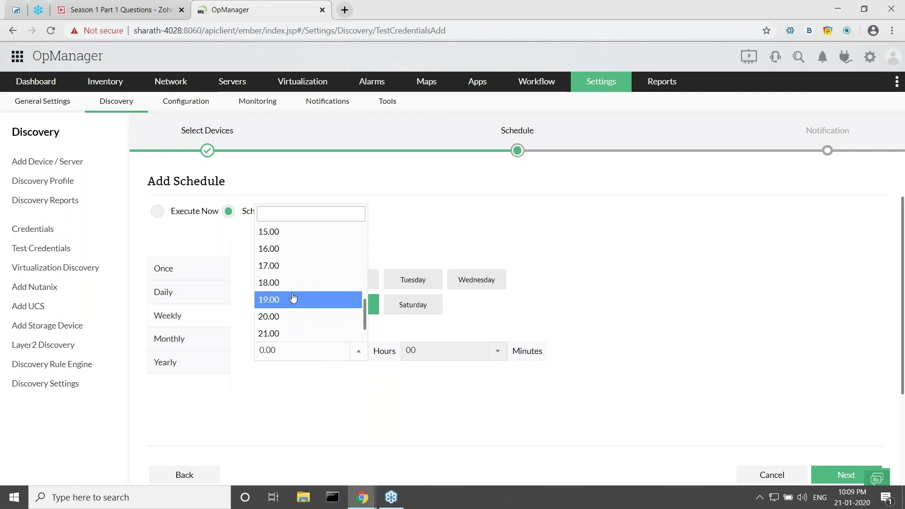
pyautogui.click(292, 270)
# Continue to the notification step, then cancel to discard the draft schedule.
pyautogui.click(843, 476)
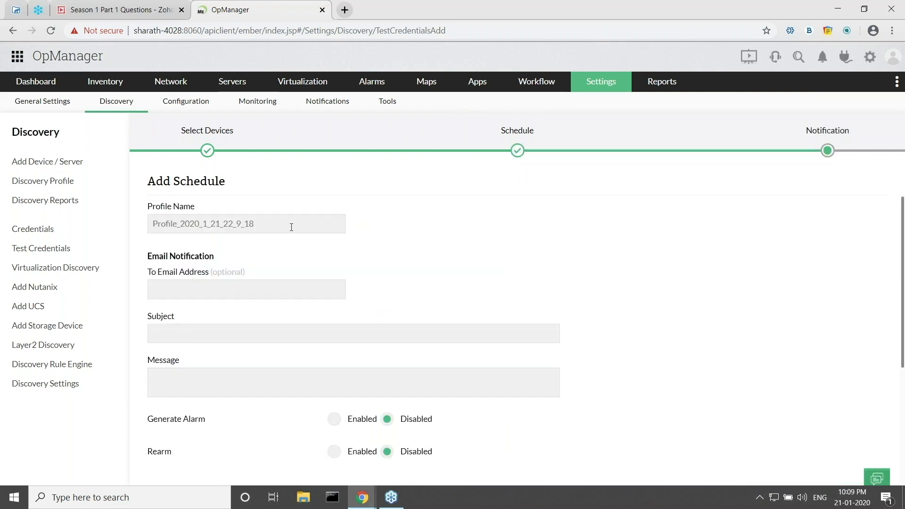
pyautogui.click(199, 286)
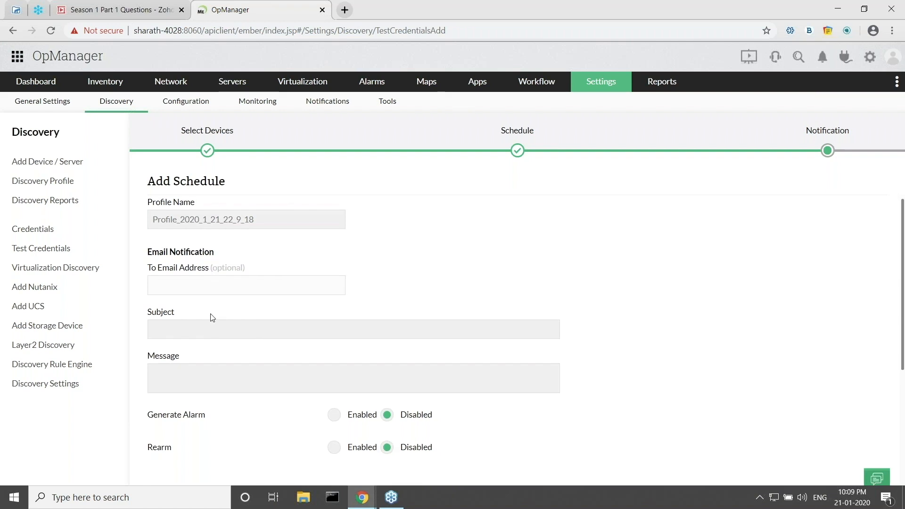
pyautogui.scroll(-1, 208, 330)
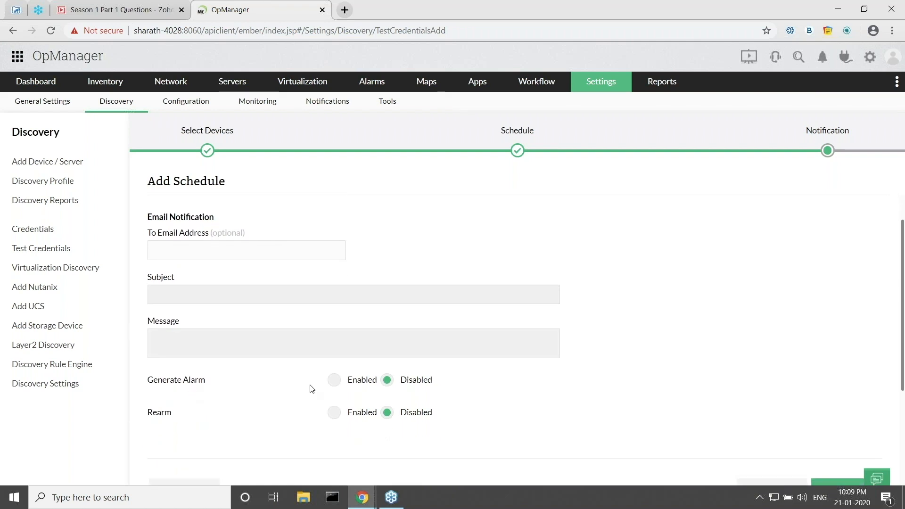
pyautogui.scroll(-1, 422, 352)
pyautogui.click(765, 448)
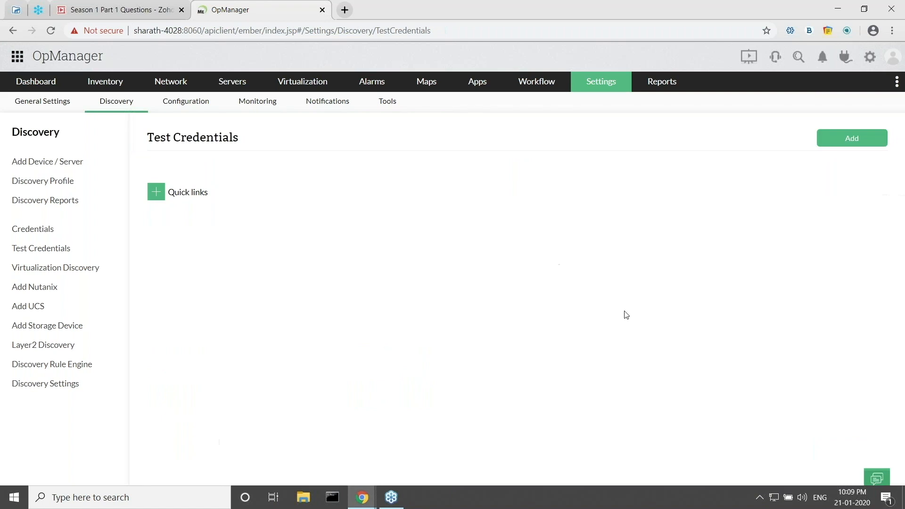
# Open the earlier test run's results and scroll through the current page.
pyautogui.click(765, 193)
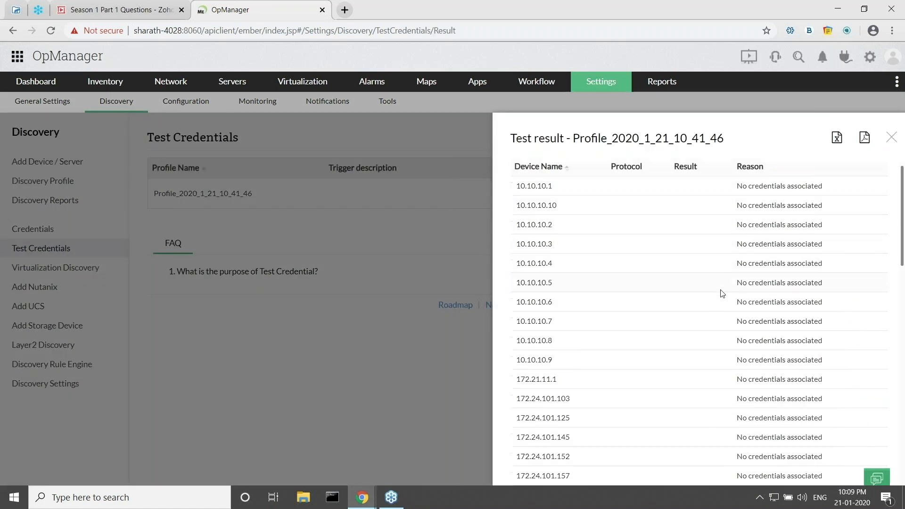
pyautogui.scroll(-3, 720, 291)
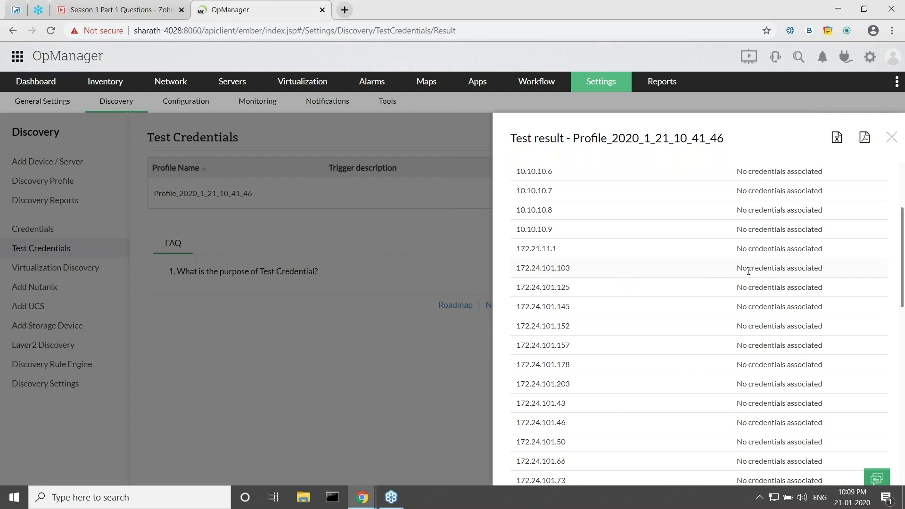
pyautogui.scroll(-6, 711, 282)
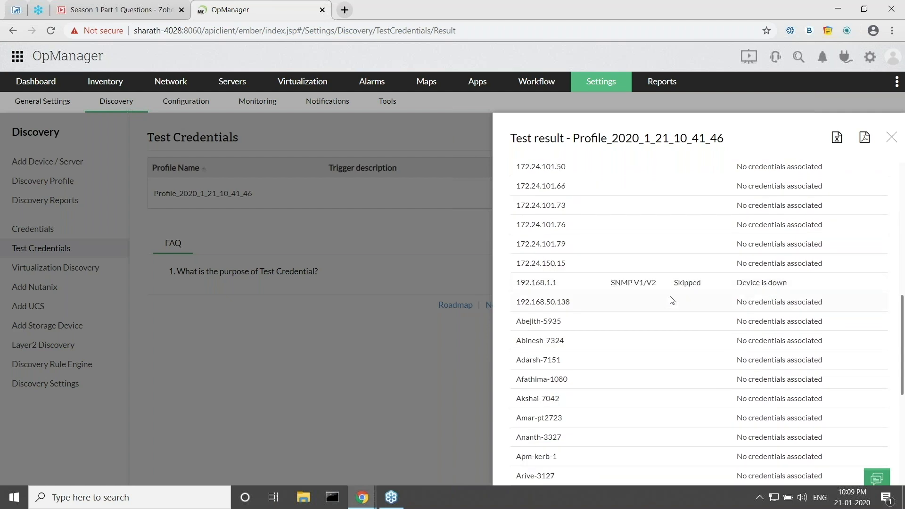
pyautogui.scroll(-4, 725, 295)
pyautogui.scroll(-1, 725, 295)
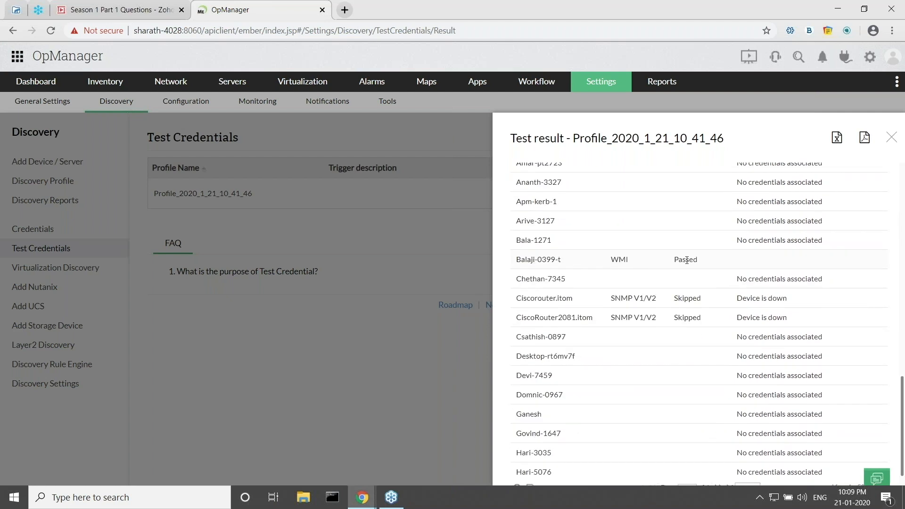
pyautogui.scroll(-1, 754, 297)
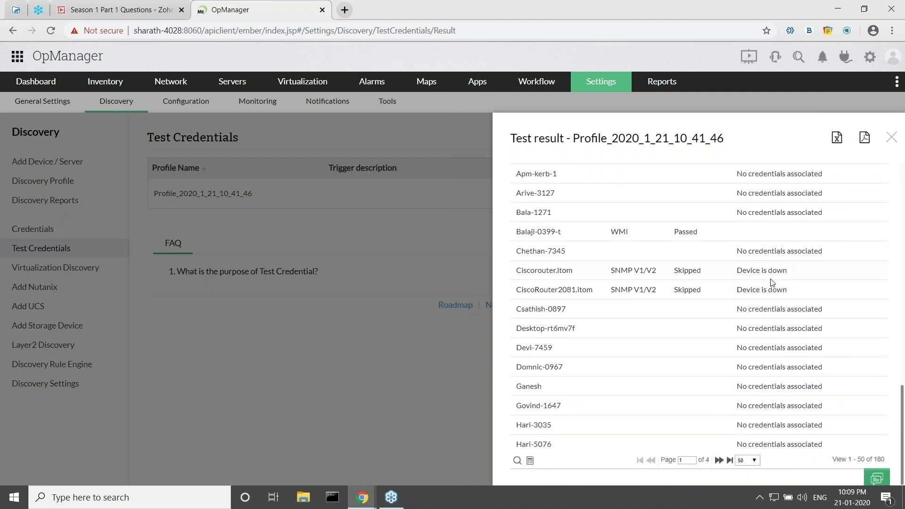
# Page forward through pages 3 and 4 of results, then close the Test result panel.
pyautogui.click(718, 460)
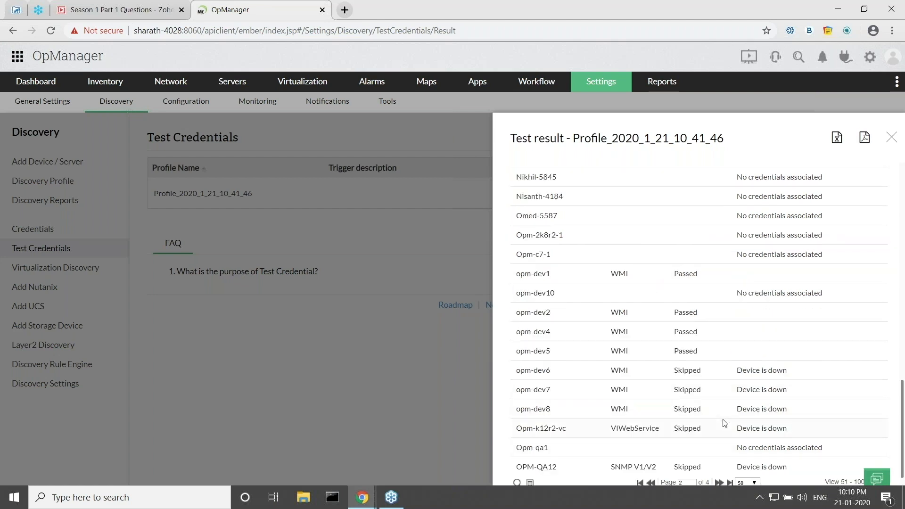
pyautogui.scroll(-1, 724, 415)
pyautogui.click(719, 461)
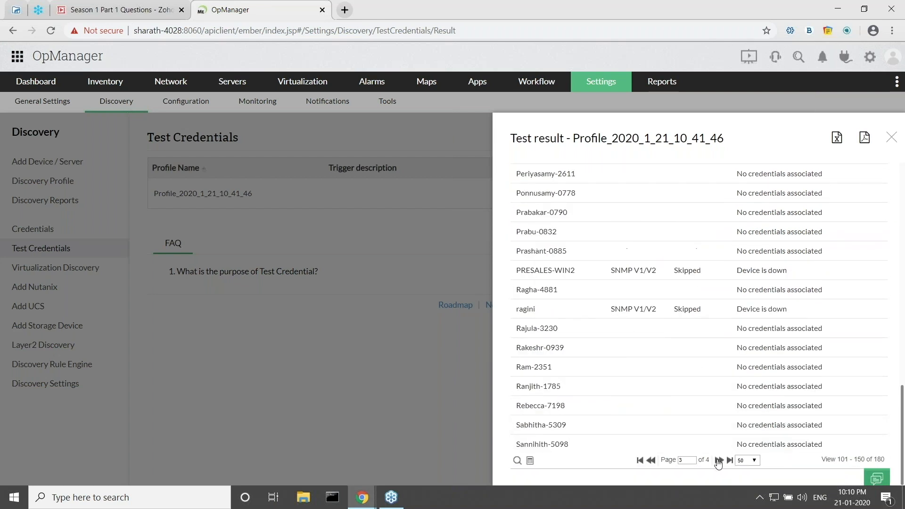
pyautogui.click(718, 460)
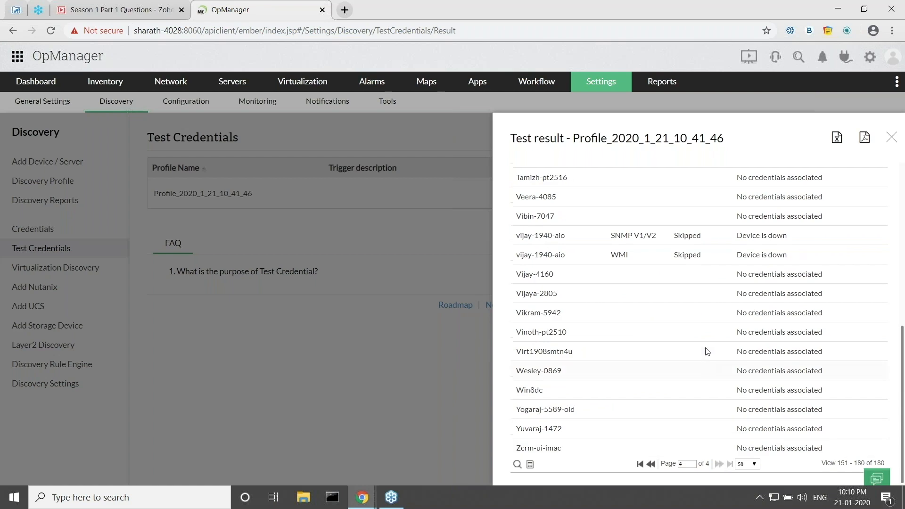
pyautogui.scroll(9, 749, 330)
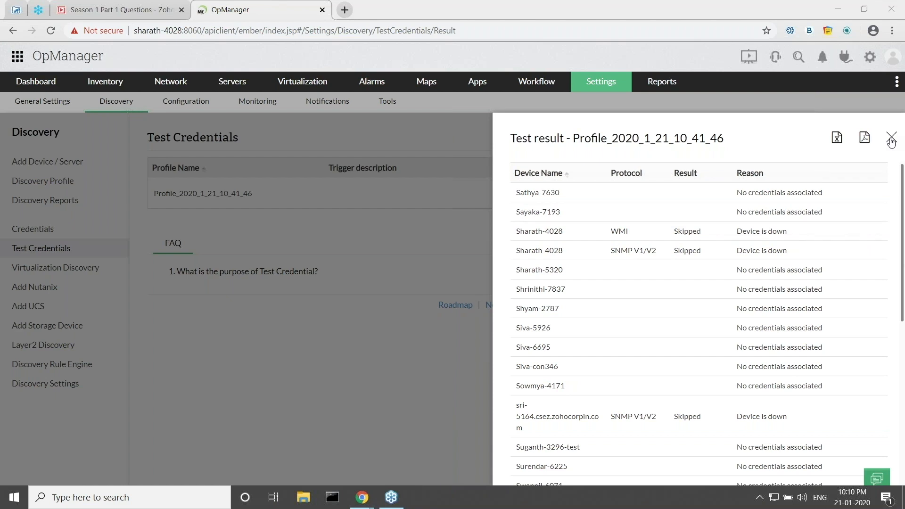
pyautogui.click(891, 140)
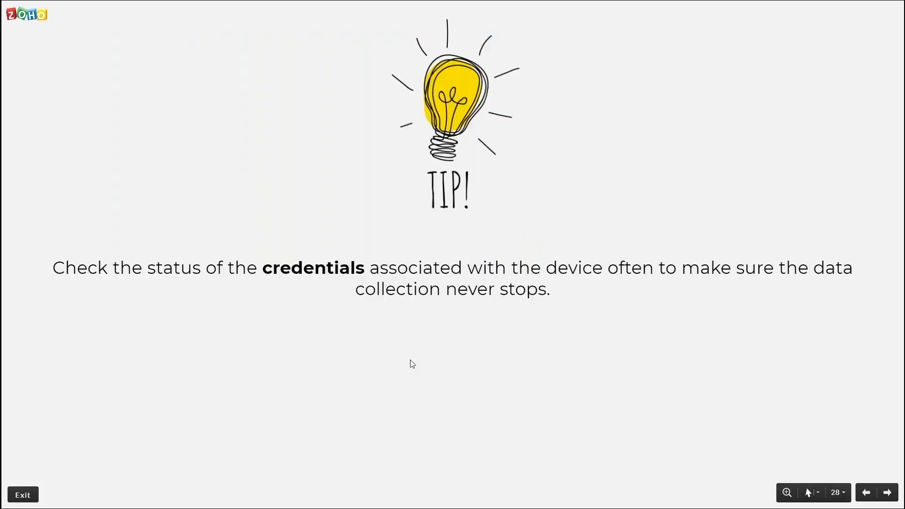
# Advance the slideshow from slide 28 to slide 29 about Unknown devices.
pyautogui.press('Right')
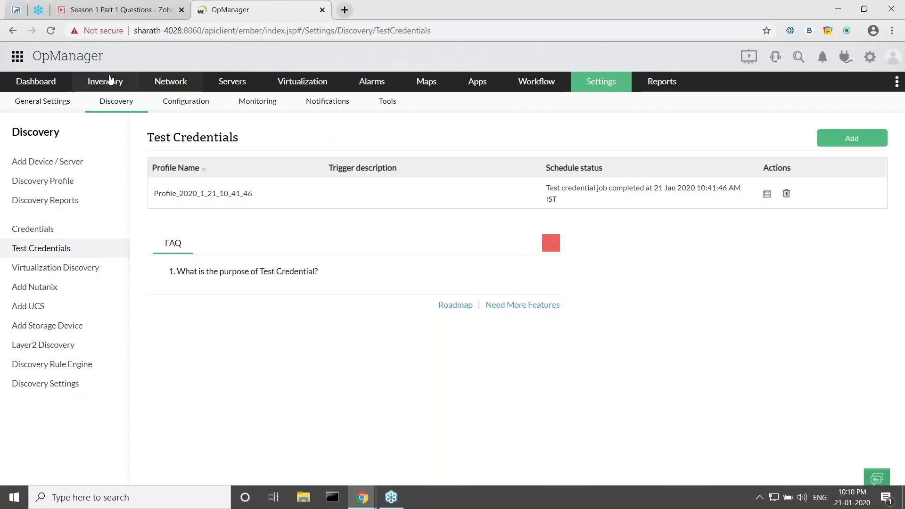
# Filter the device inventory to the 11 Unknown-category devices, after briefly viewing zcrm-ui-imac.
pyautogui.click(105, 81)
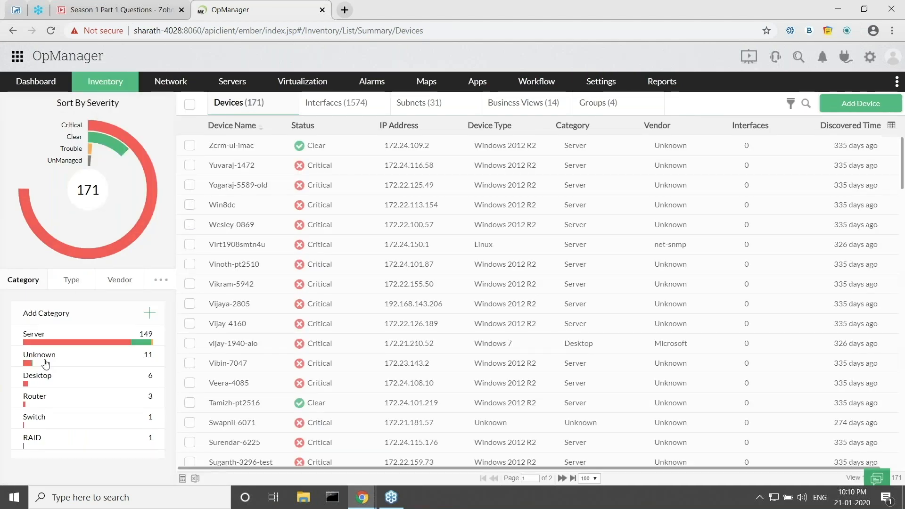
pyautogui.click(46, 362)
pyautogui.click(38, 353)
pyautogui.click(476, 146)
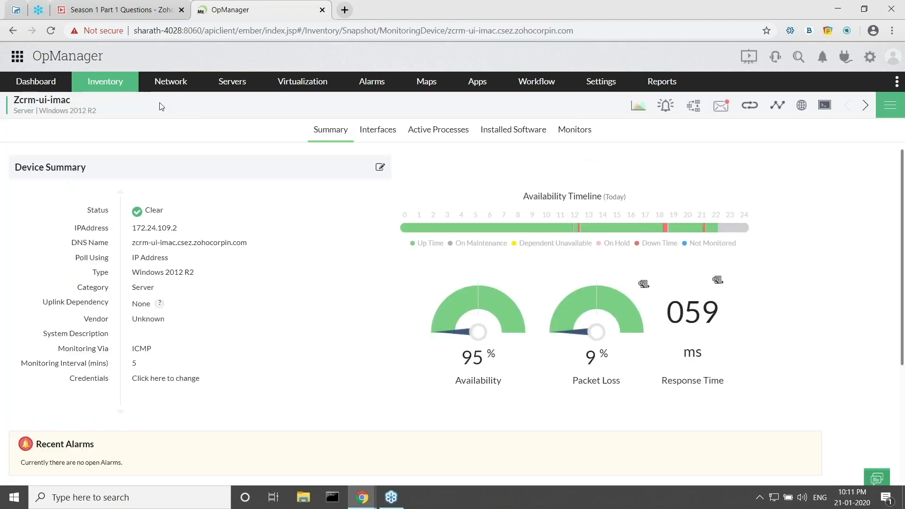
pyautogui.moveTo(104, 82)
pyautogui.click(133, 101)
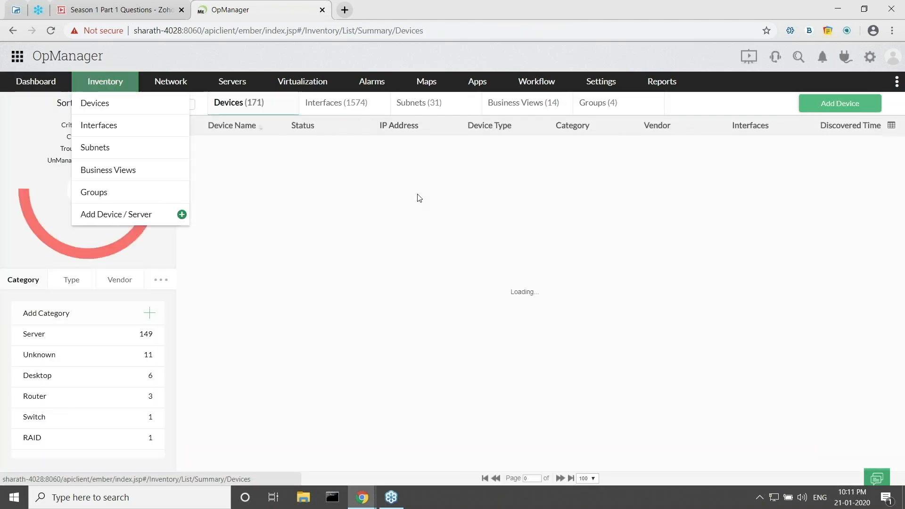
pyautogui.click(41, 365)
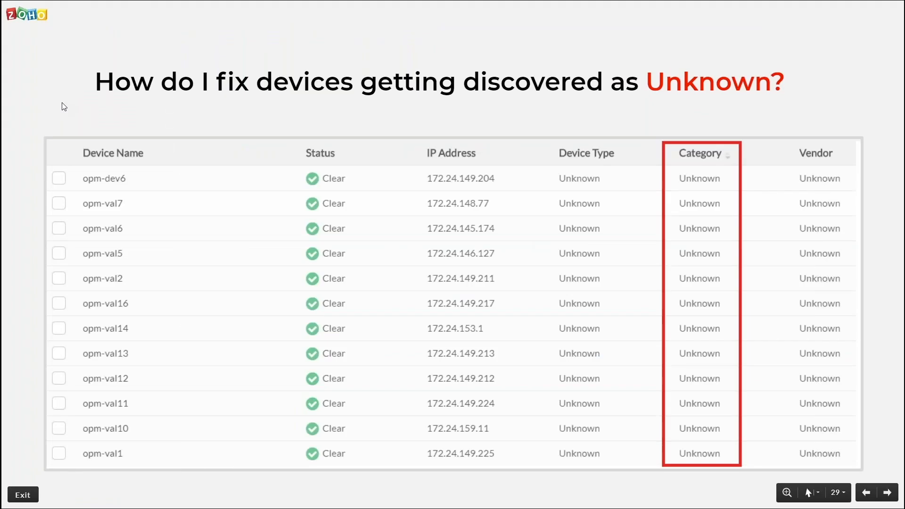
# Advance to slide 30, reveal the credentials tip, and switch back to OpManager.
pyautogui.press('Right')
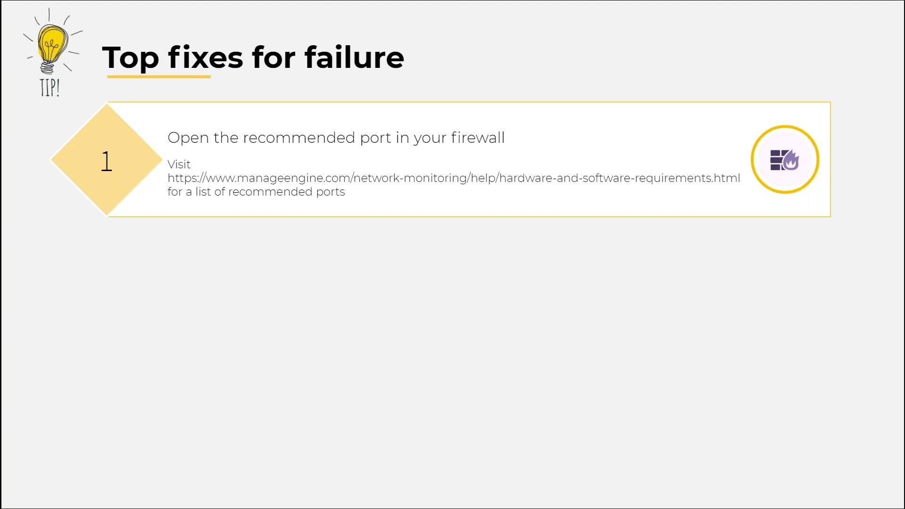
pyautogui.click(227, 319)
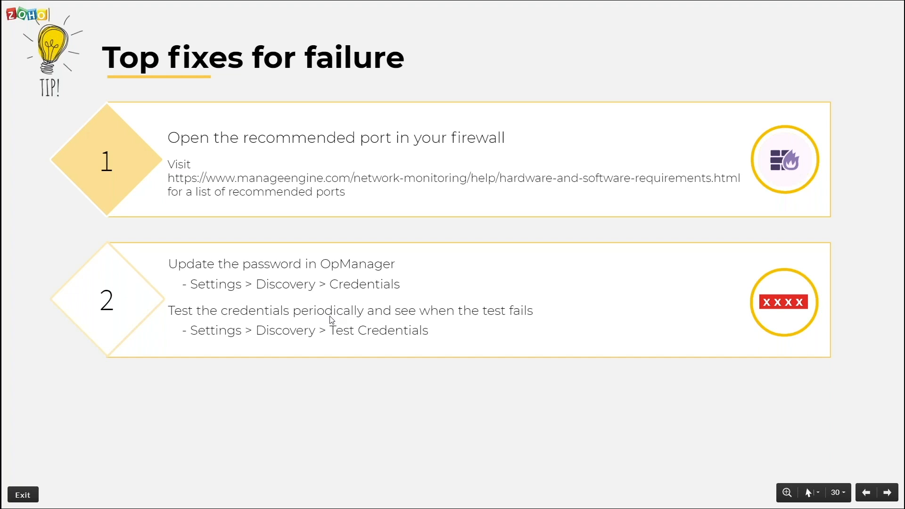
pyautogui.hotkey('alt', 'Tab')
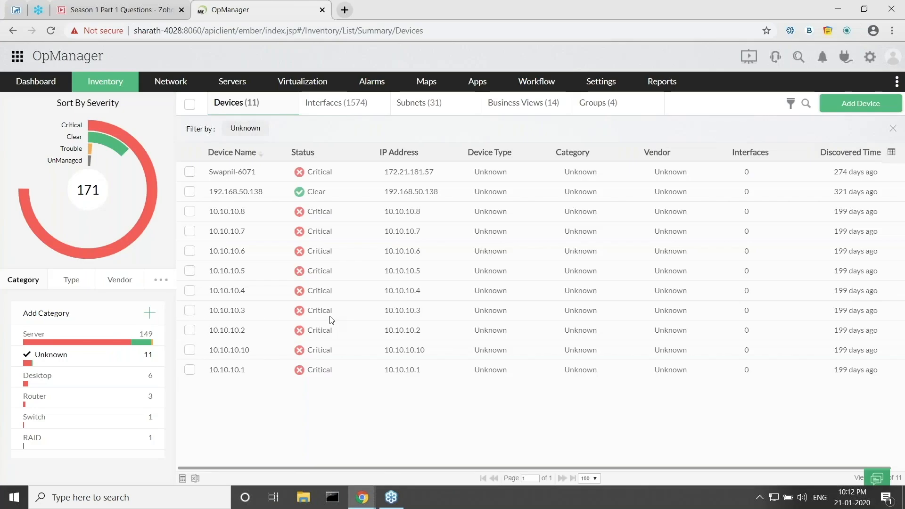
# Enter new SNMP read and write community strings in the Router credential and save it.
pyautogui.click(601, 81)
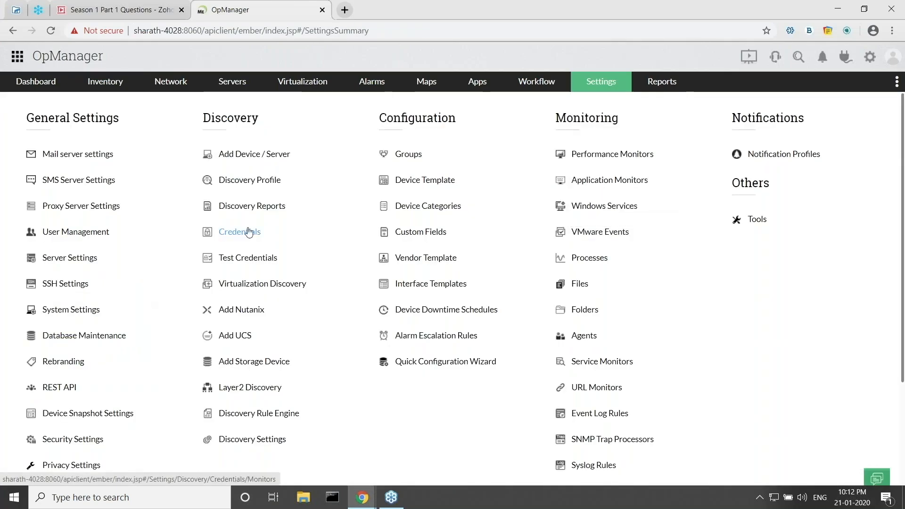
pyautogui.click(248, 232)
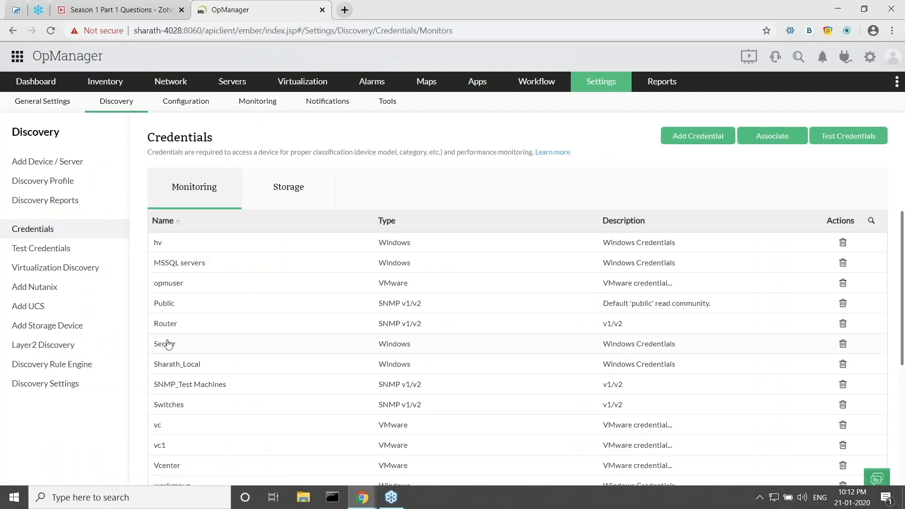
pyautogui.click(197, 324)
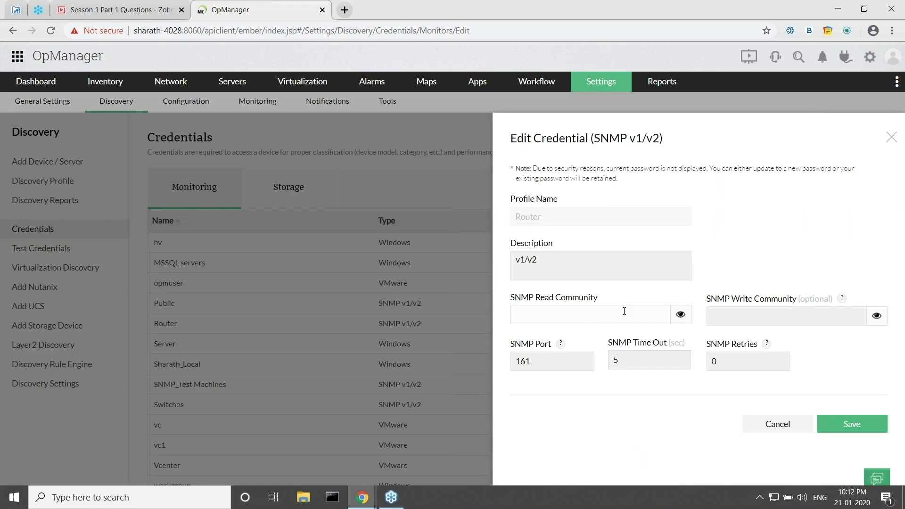
pyautogui.write('publi')
pyautogui.click(742, 317)
pyautogui.write('publi')
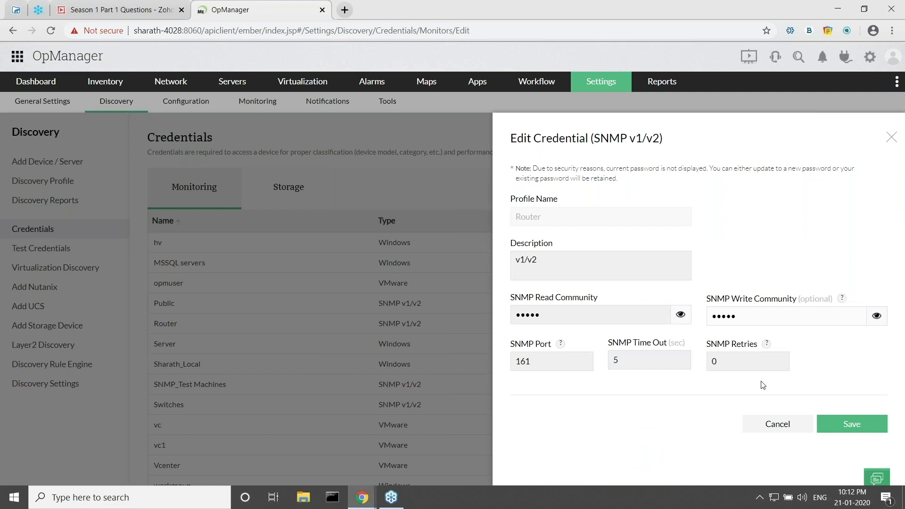
pyautogui.click(846, 423)
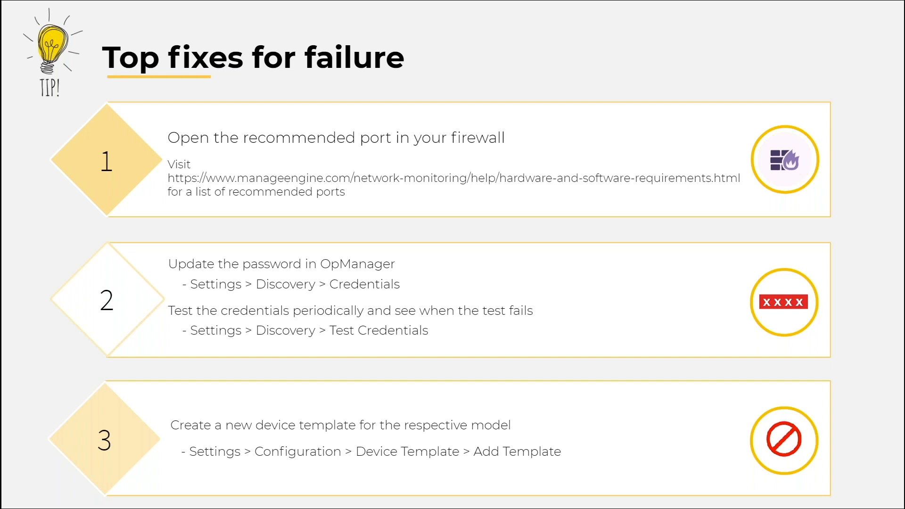
# Back in OpManager, open the Device Templates list and begin adding a new template.
pyautogui.hotkey('alt', 'Tab')
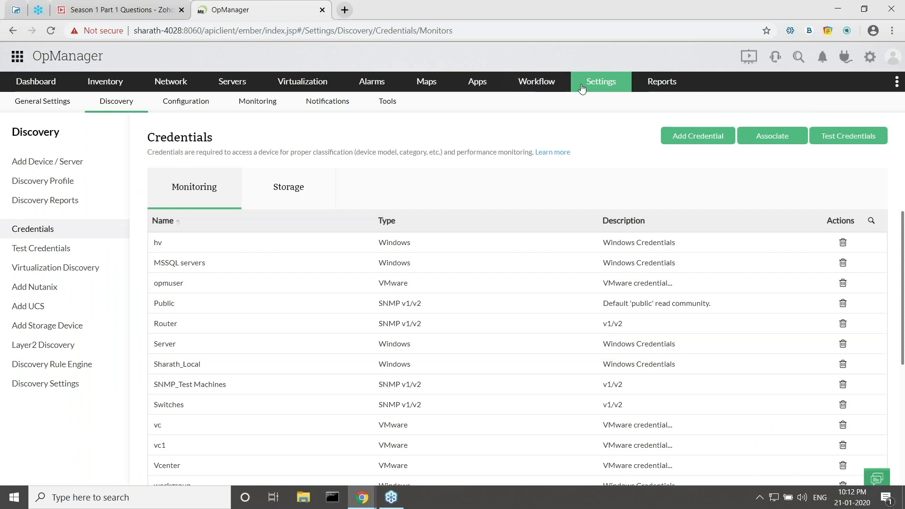
pyautogui.click(602, 80)
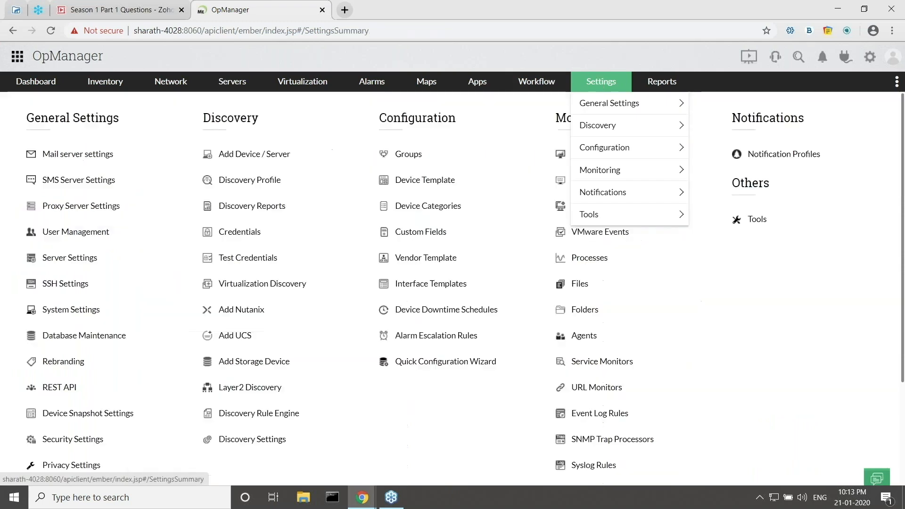
pyautogui.click(419, 183)
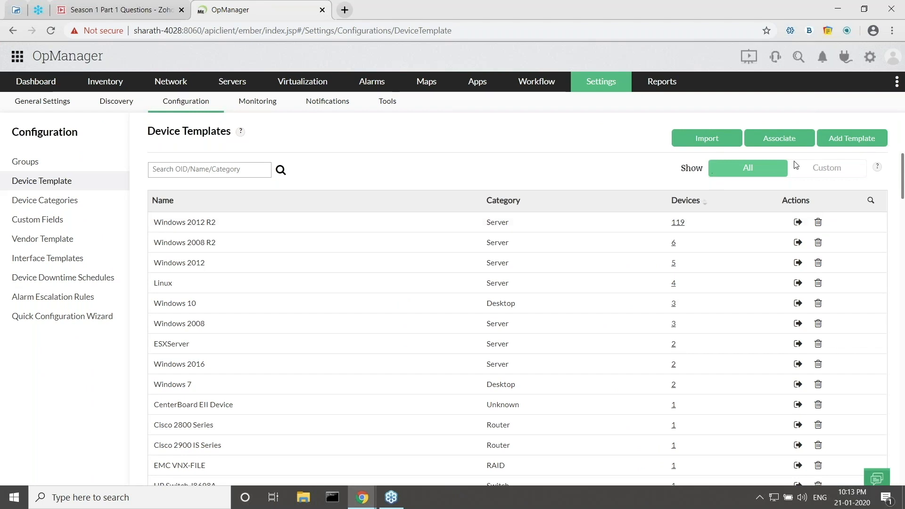
pyautogui.click(852, 138)
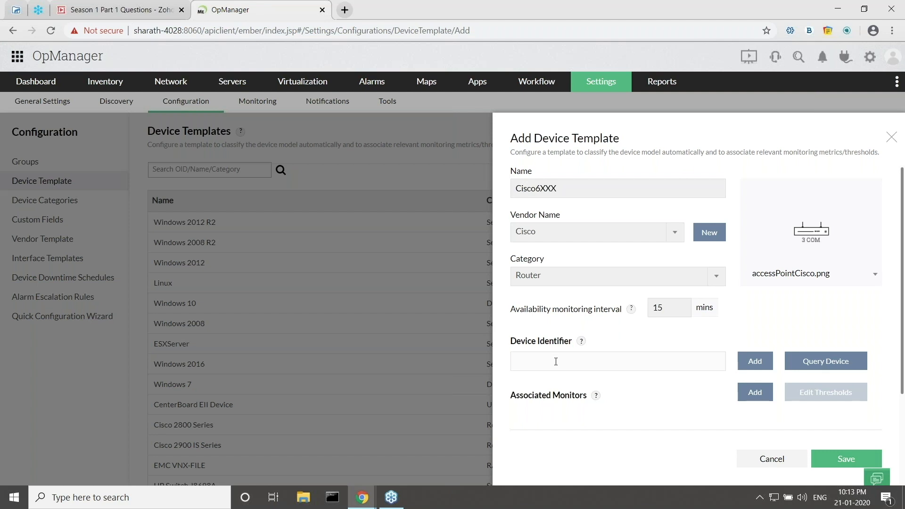
# Try querying vijay-1940-aio for its sysObjectID, then cancel the query.
pyautogui.click(828, 362)
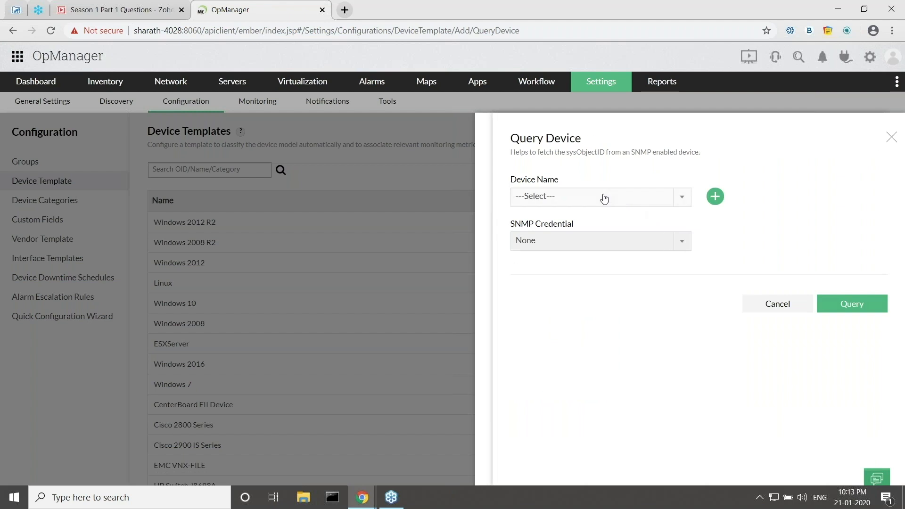
pyautogui.click(606, 201)
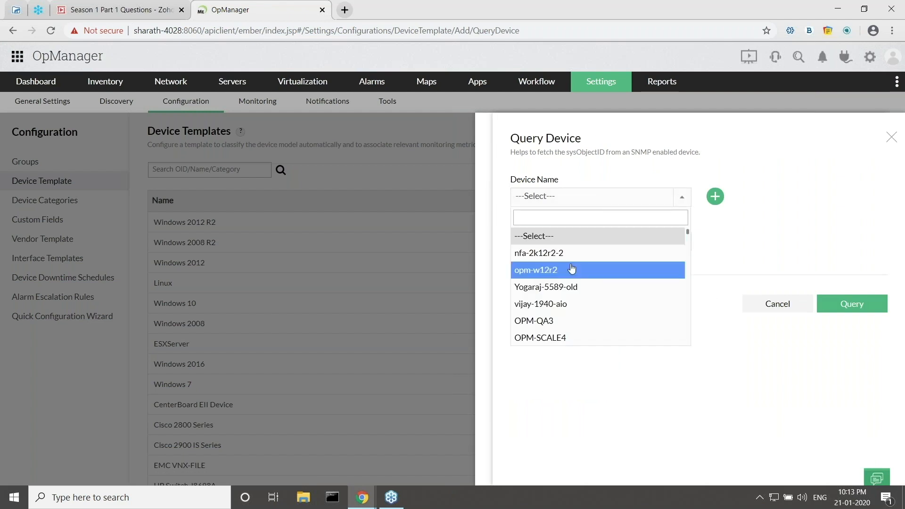
pyautogui.click(547, 306)
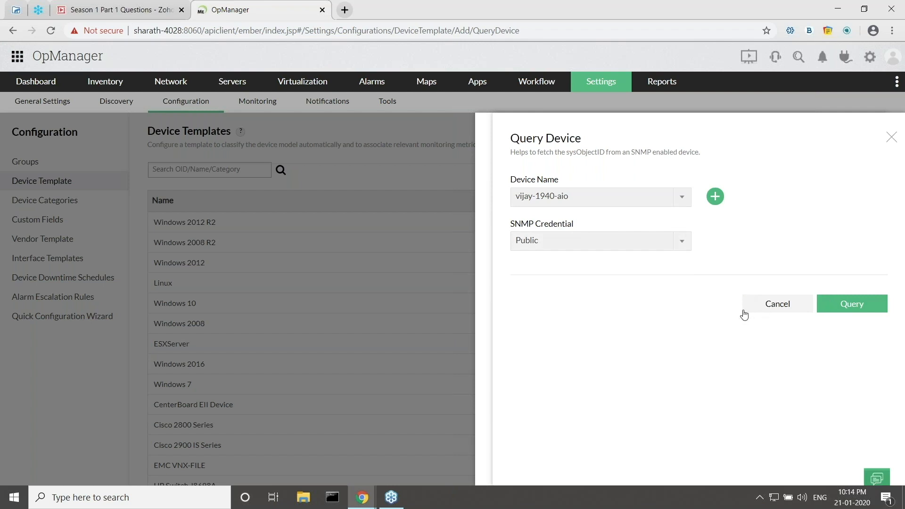
pyautogui.click(770, 311)
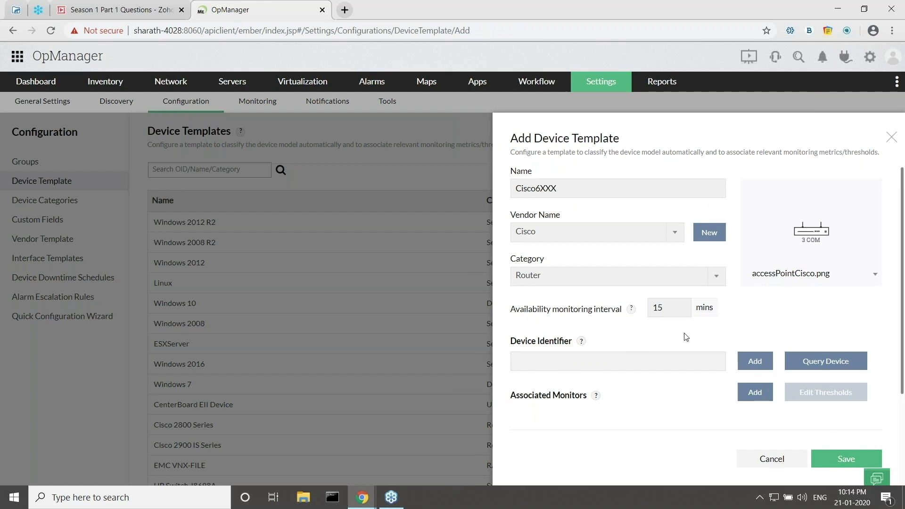
# Enter .1.3.454.6.9.6.4.2 as the device identifier and switch to the presentation.
pyautogui.click(590, 360)
pyautogui.click(582, 367)
pyautogui.write('.1.3.454.')
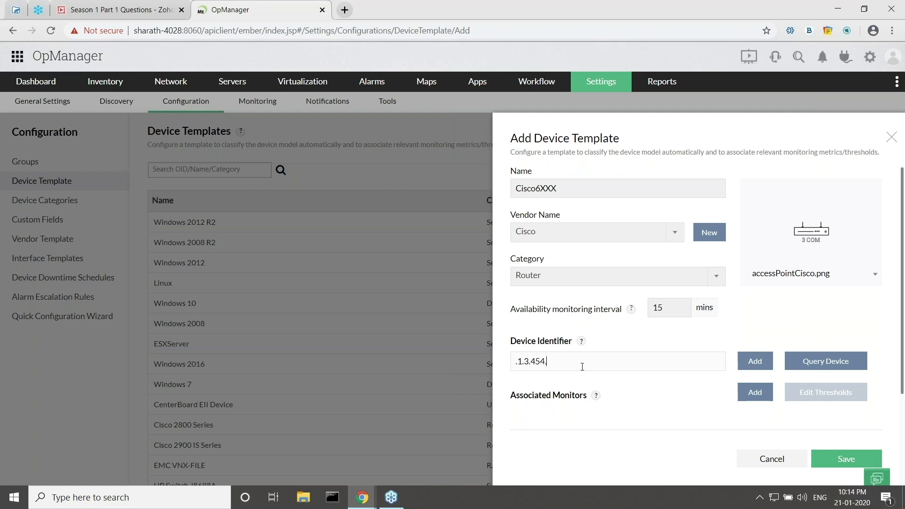
pyautogui.write('6.9.6.4.2')
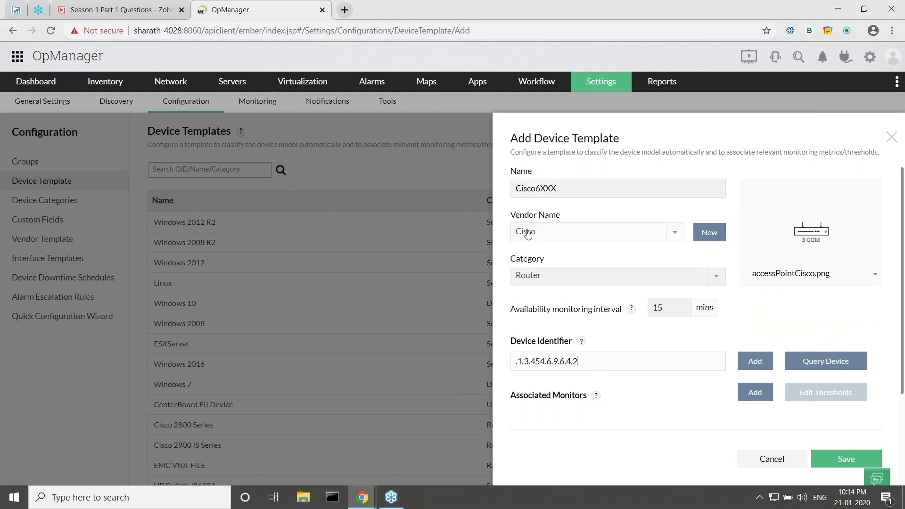
pyautogui.hotkey('alt', 'Tab')
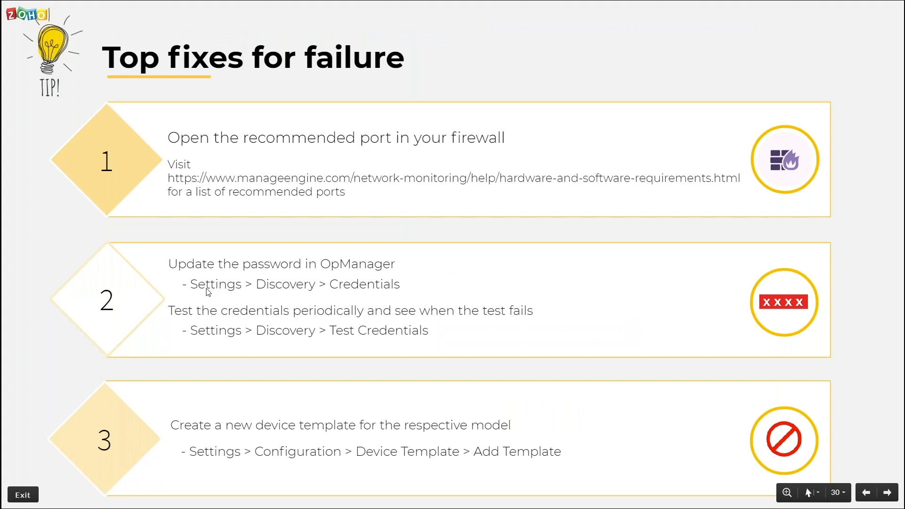